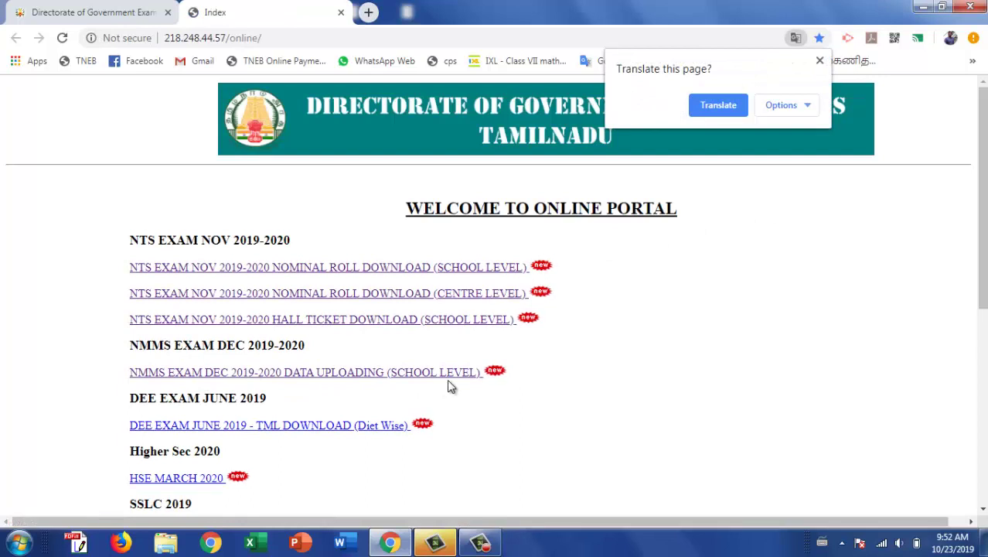
Open the school-level NMMS Exam Dec 2019-2020 data uploading portal and save the school's login in the browser.
left_click(457, 373)
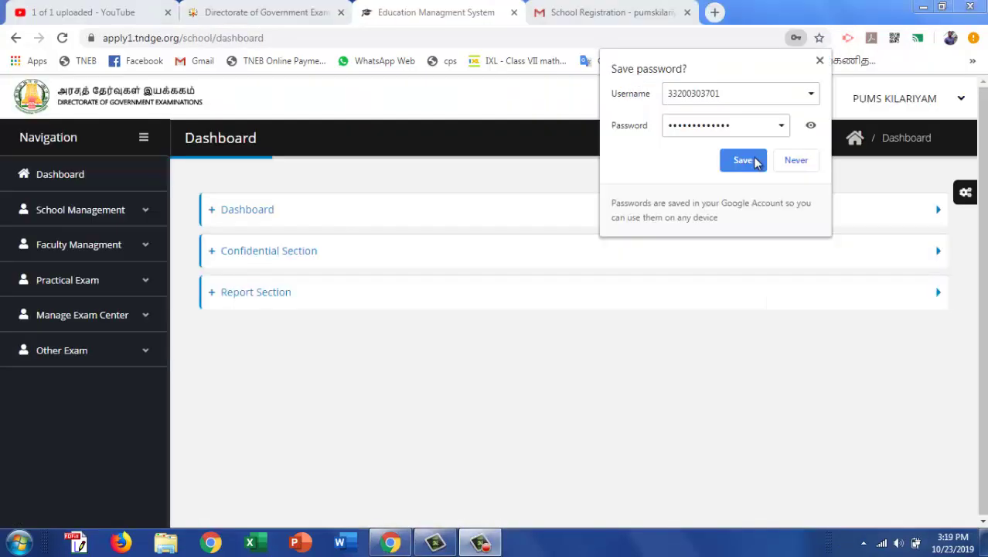
left_click(754, 161)
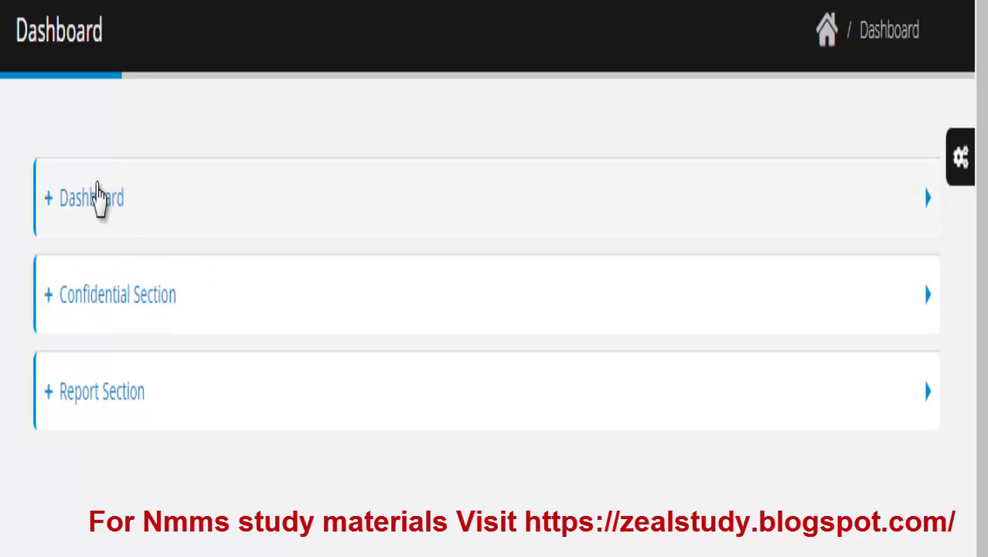
Pull the Class 8 student data from the EMIS portal.
left_click(98, 198)
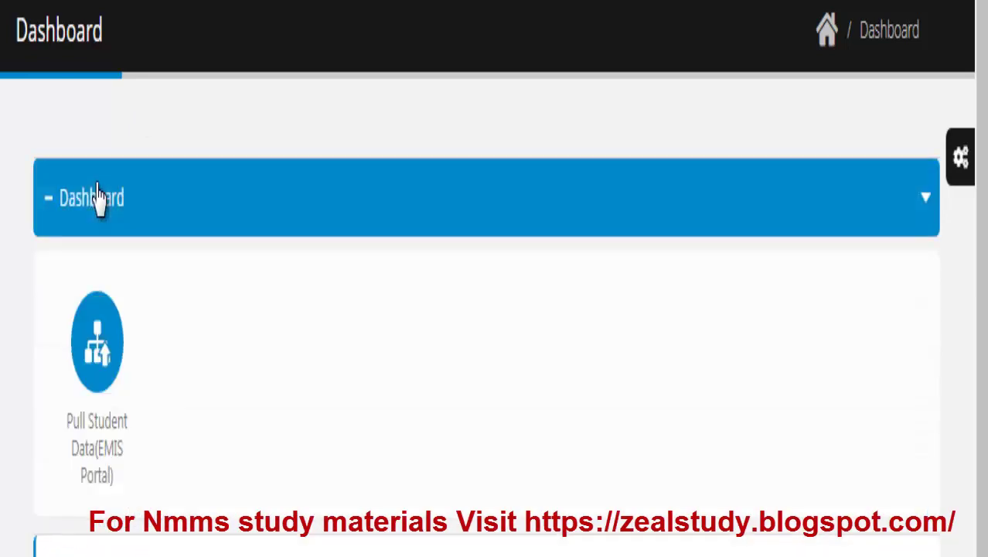
left_click(101, 358)
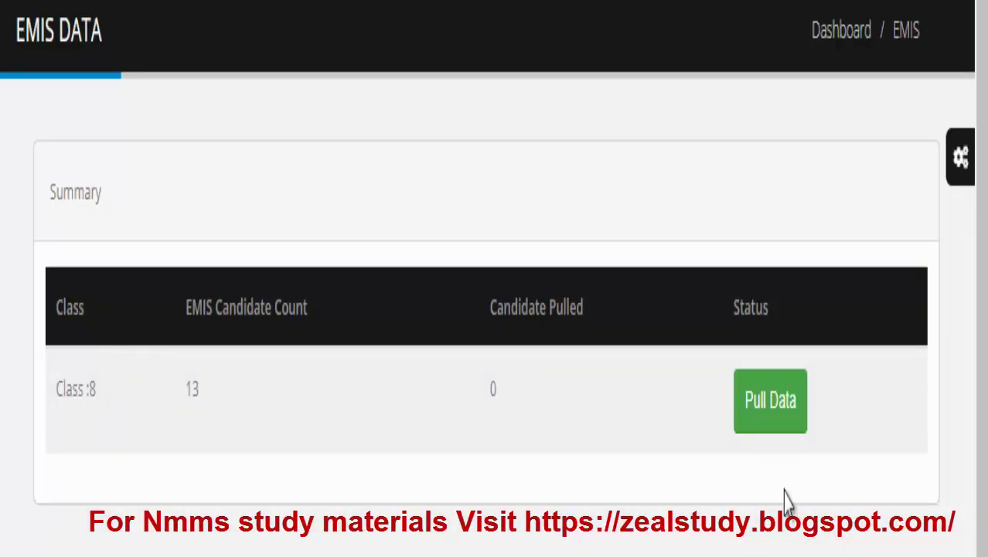
left_click(771, 402)
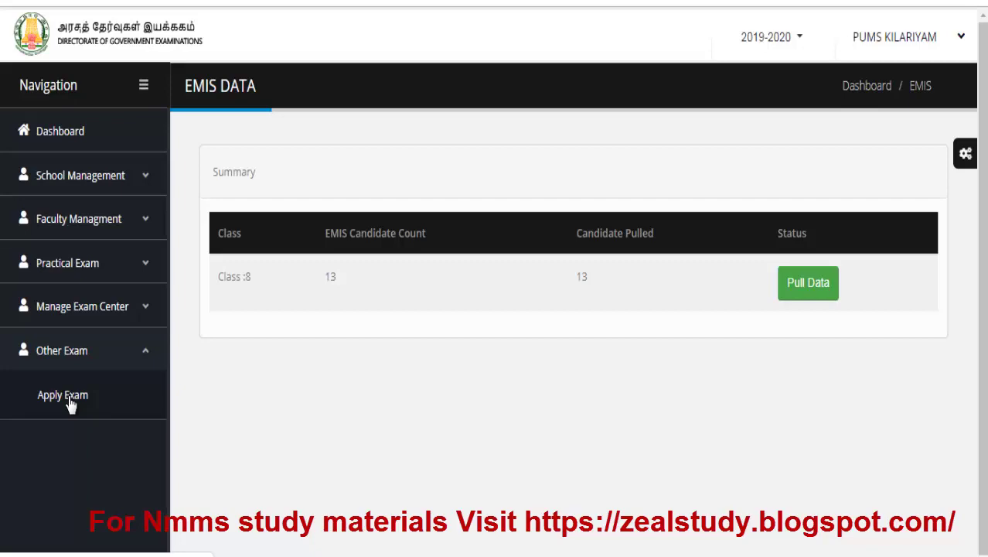
Open the NMMS Exam application list and start the NMMS application for the first student listed.
left_click(69, 399)
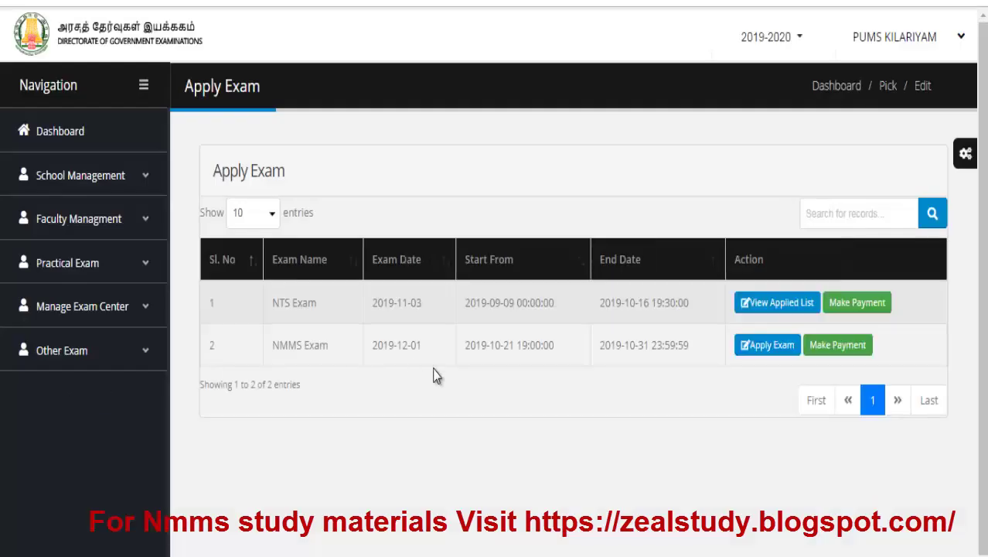
left_click(750, 347)
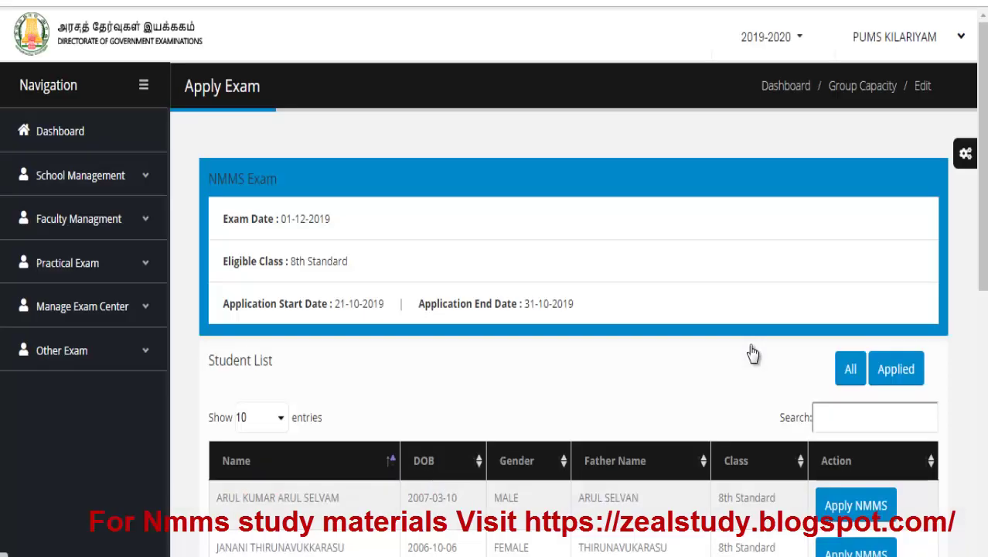
scroll(753, 354, "down", 4)
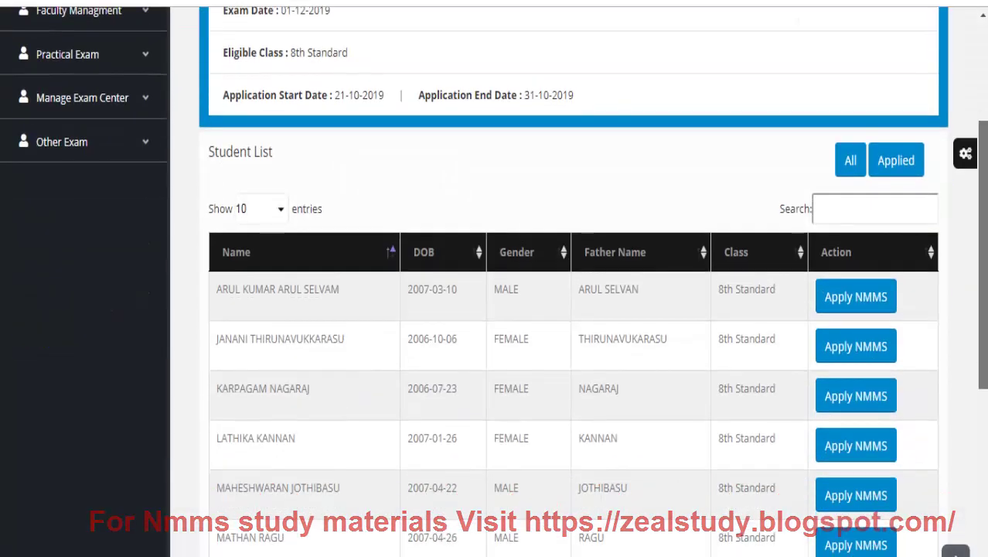
scroll(572, 309, "down", 1)
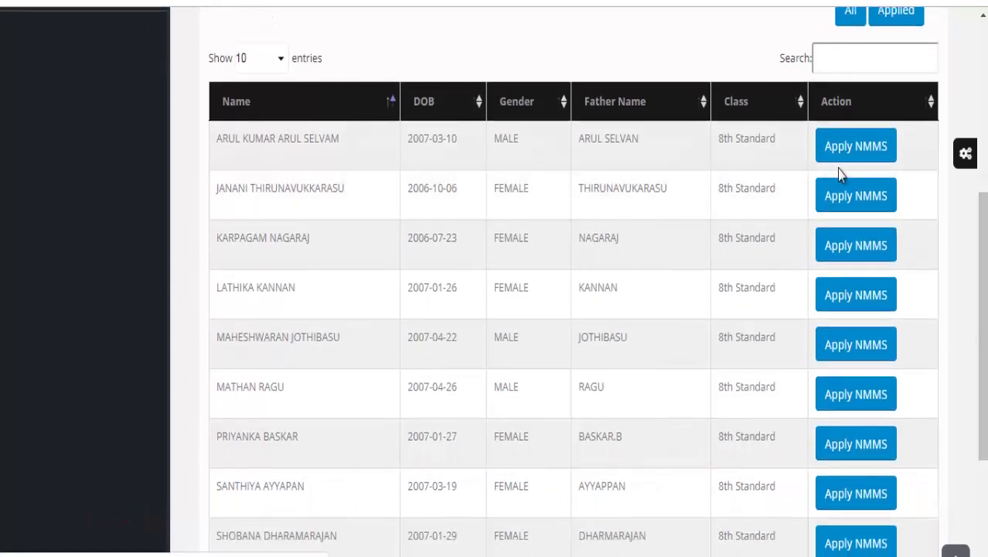
left_click(843, 148)
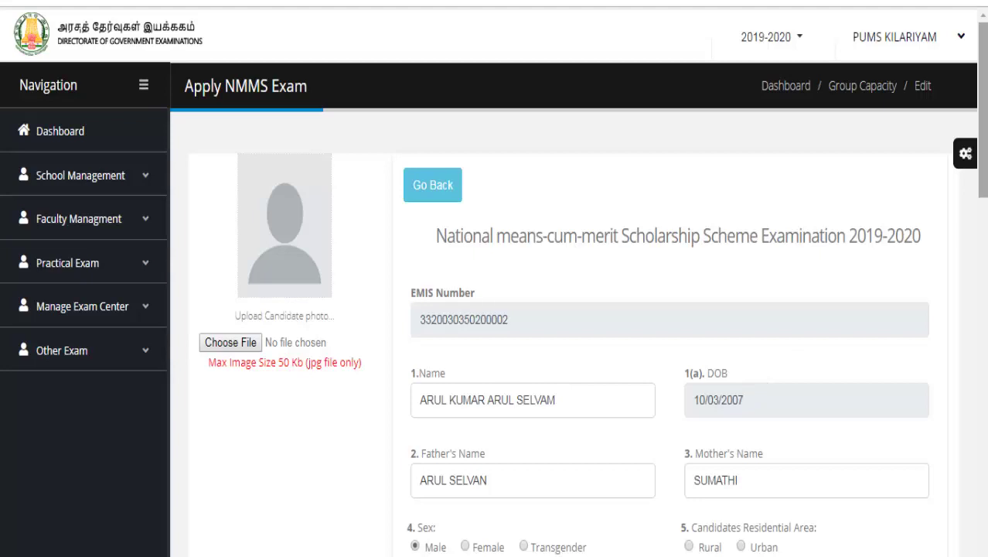
Choose Picture8.jpg as the candidate's photo.
key("Return")
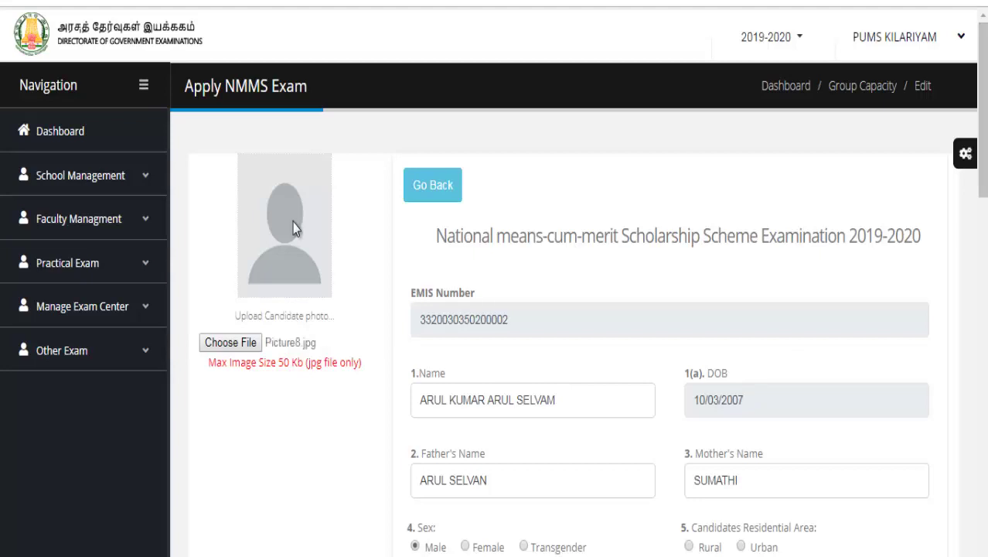
left_click(234, 348)
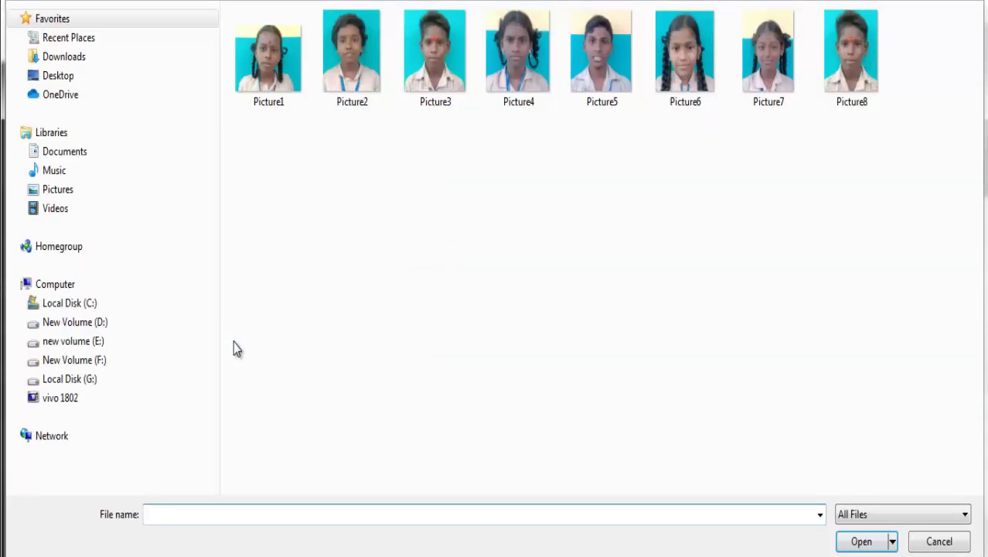
left_click(860, 40)
left_click(865, 542)
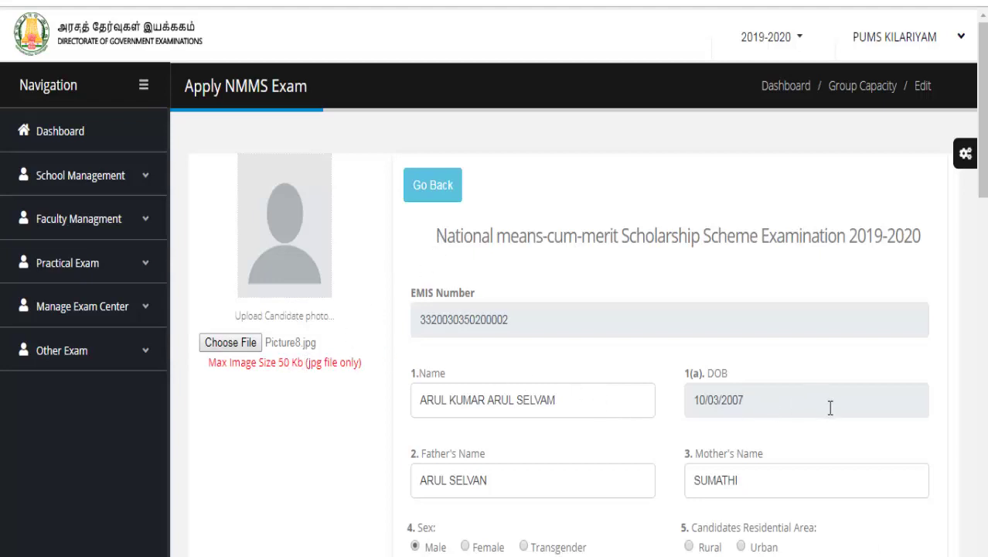
Set the candidate's residential area to Rural, caste category to SC, disability status to None and examination medium to Tamil.
scroll(781, 296, "down", 3)
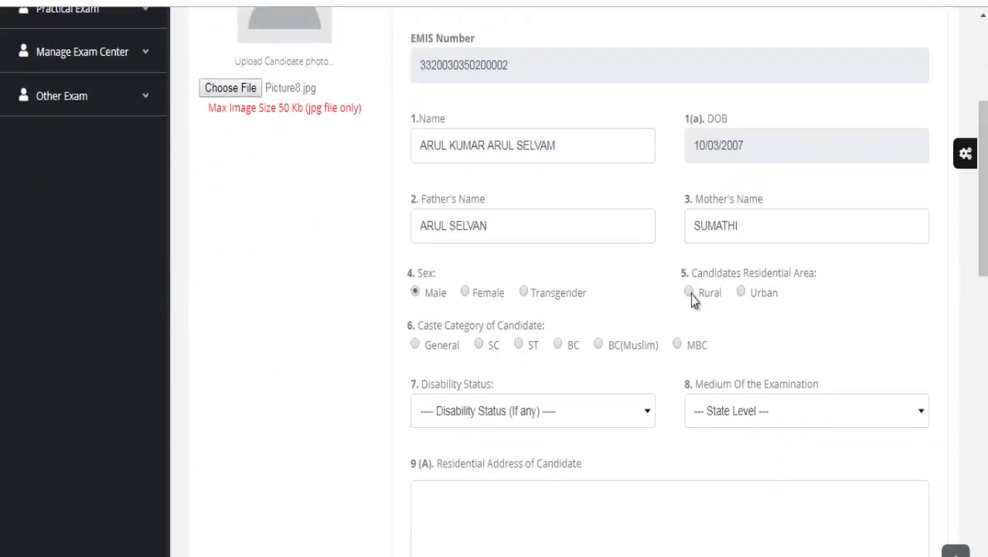
left_click(689, 292)
left_click(648, 413)
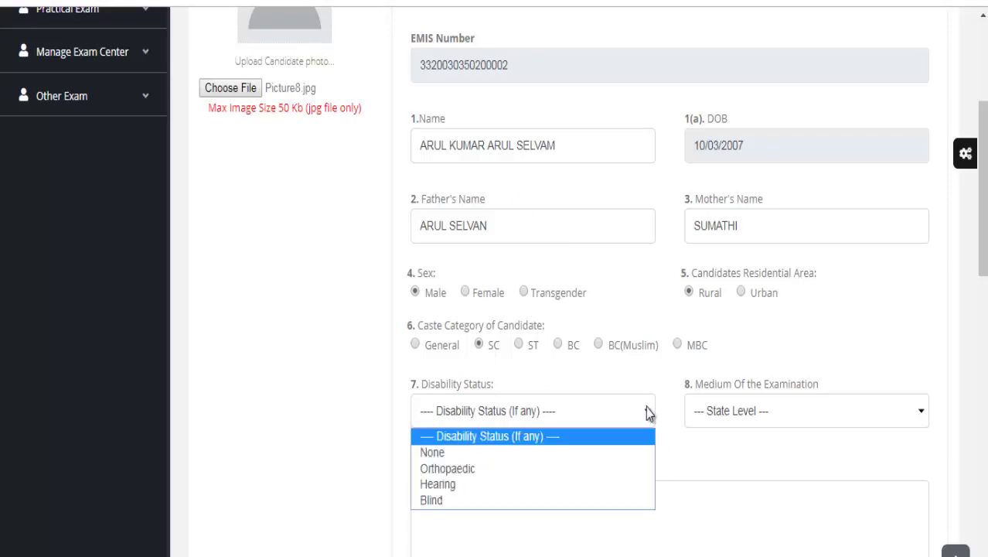
left_click(451, 453)
left_click(841, 417)
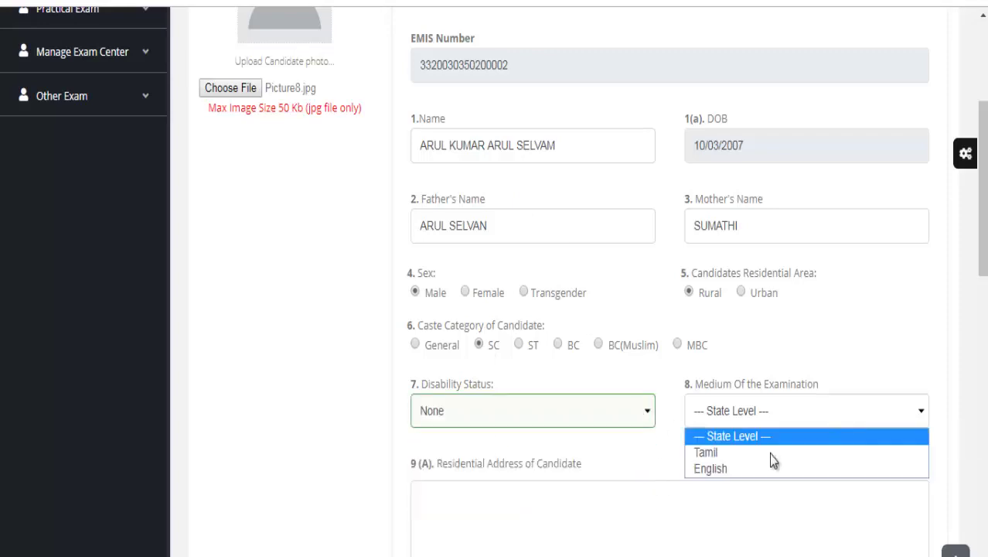
left_click(741, 454)
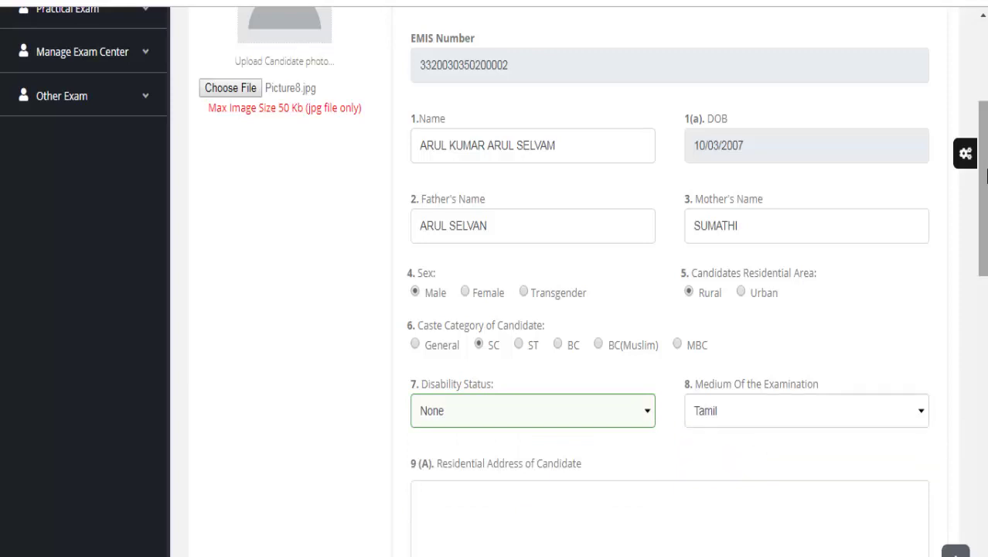
Enter the house number of the candidate's residential address, followed by a comma.
scroll(984, 221, "down", 2)
left_click(541, 346)
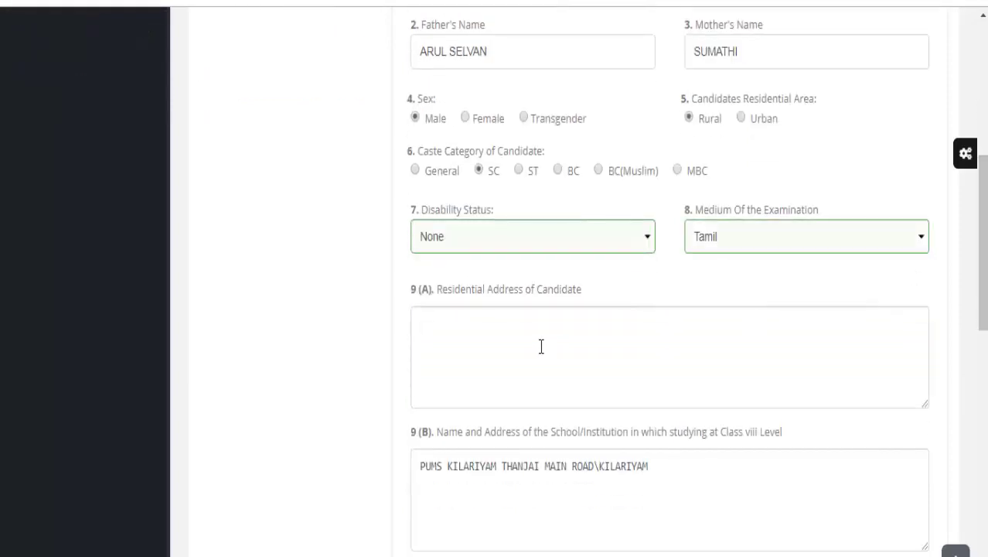
type("11")
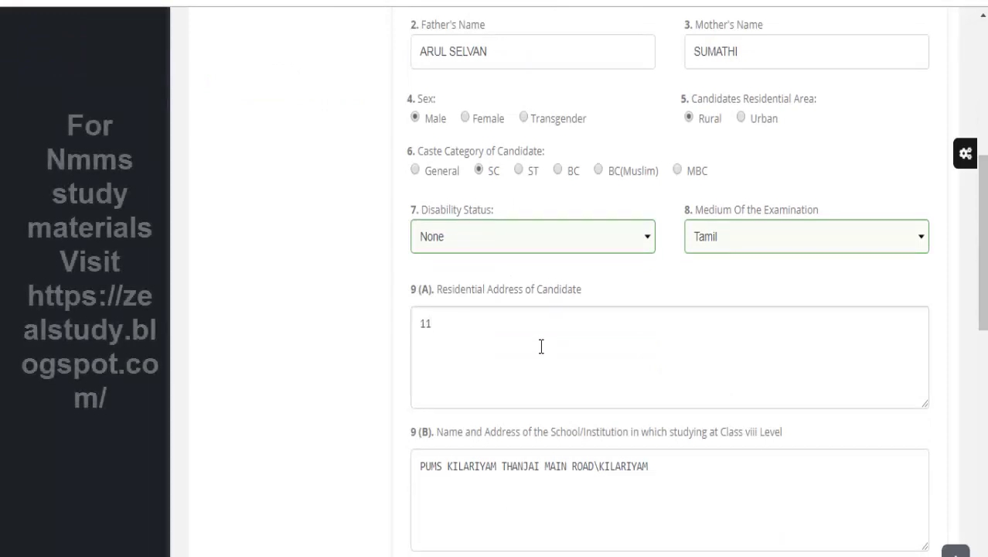
key("BackSpace")
type("/144")
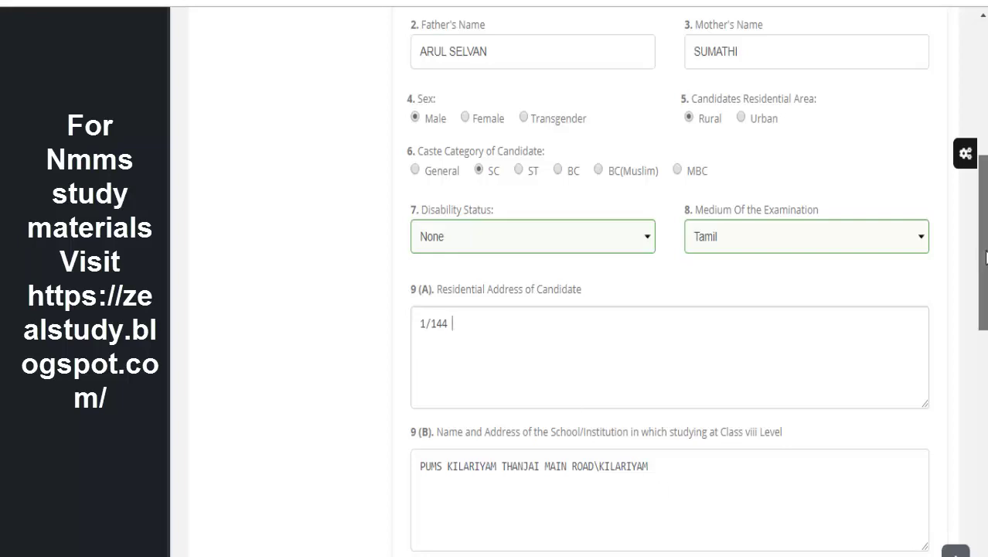
scroll(516, 345, "down", 2)
scroll(982, 313, "down", 3)
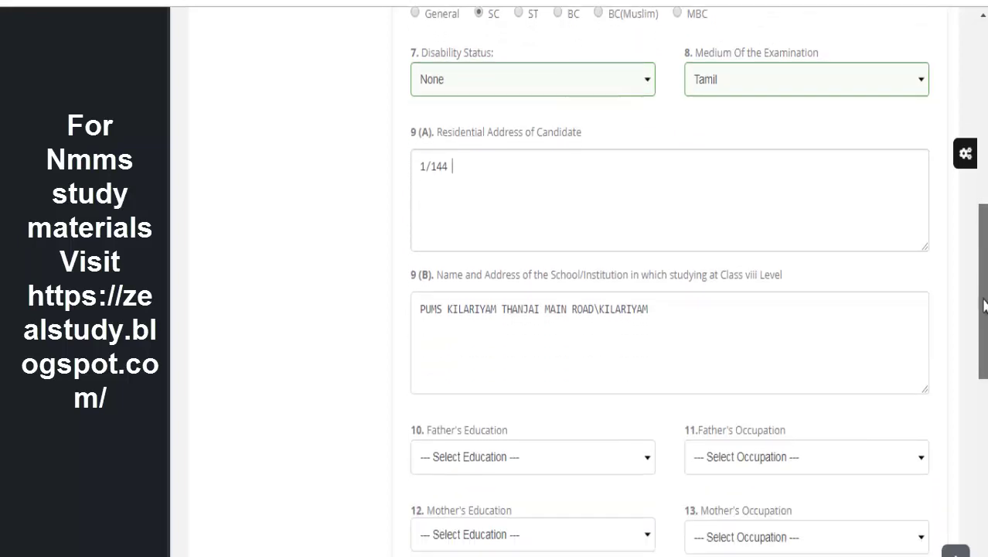
type(",")
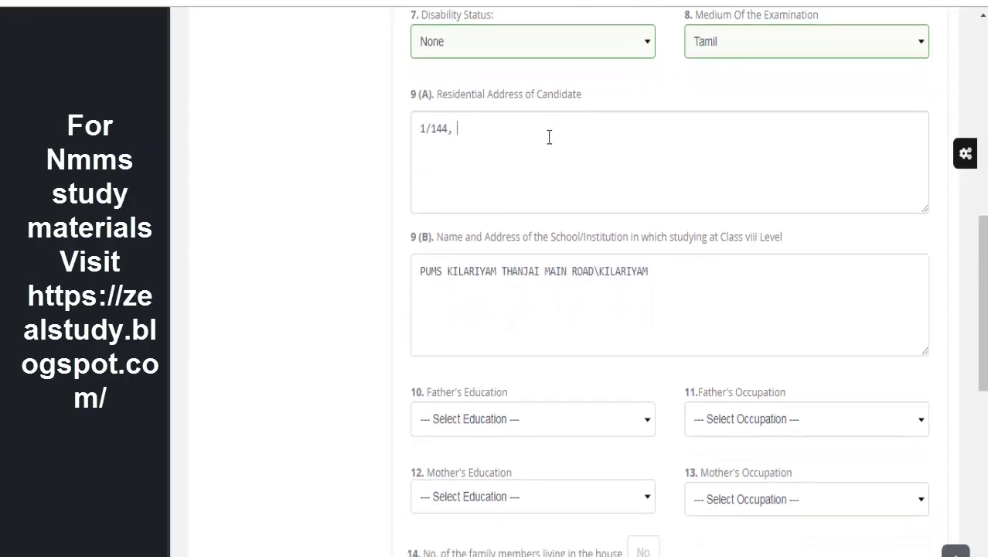
Set the father's education to Upper Primary and the father's occupation to Operator and Labourer.
left_click(505, 436)
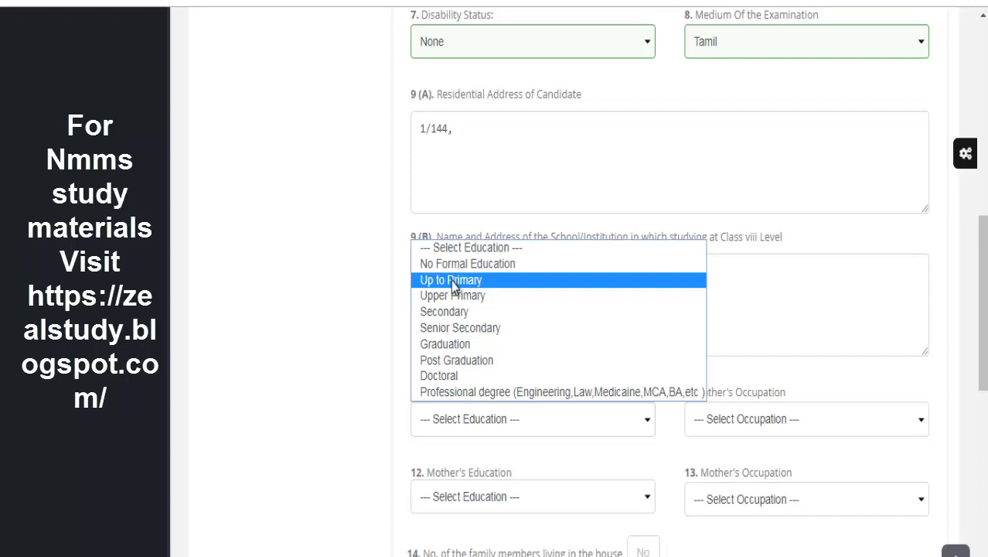
left_click(476, 457)
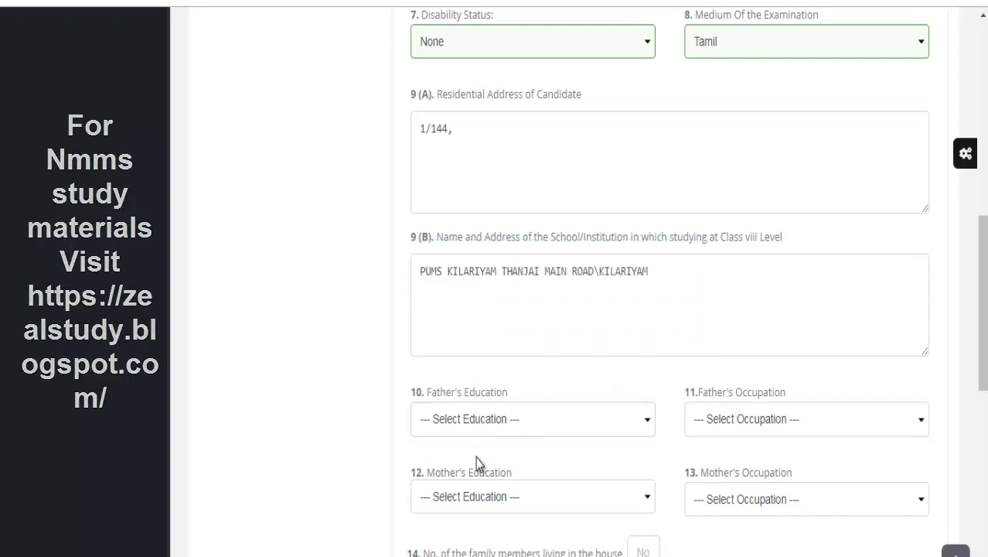
left_click(644, 419)
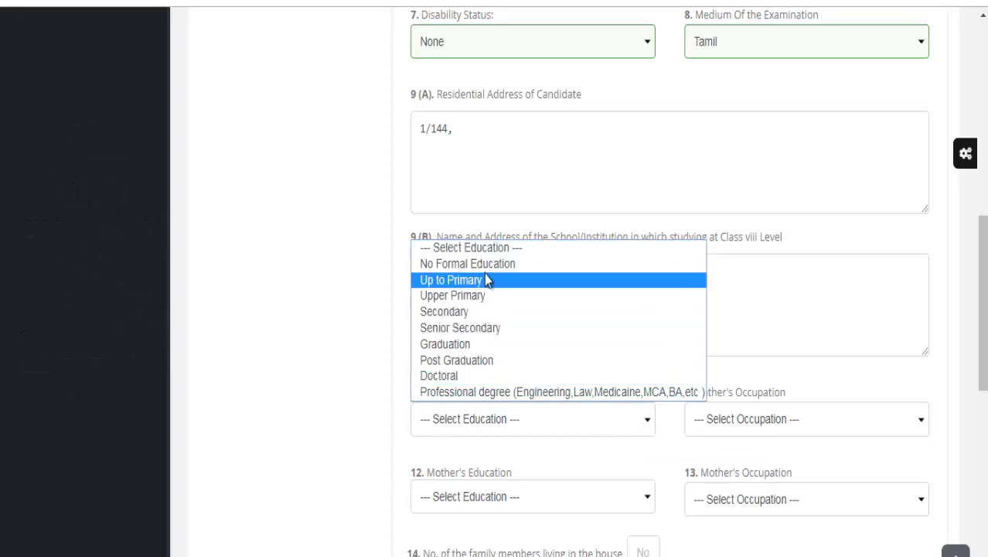
left_click(471, 300)
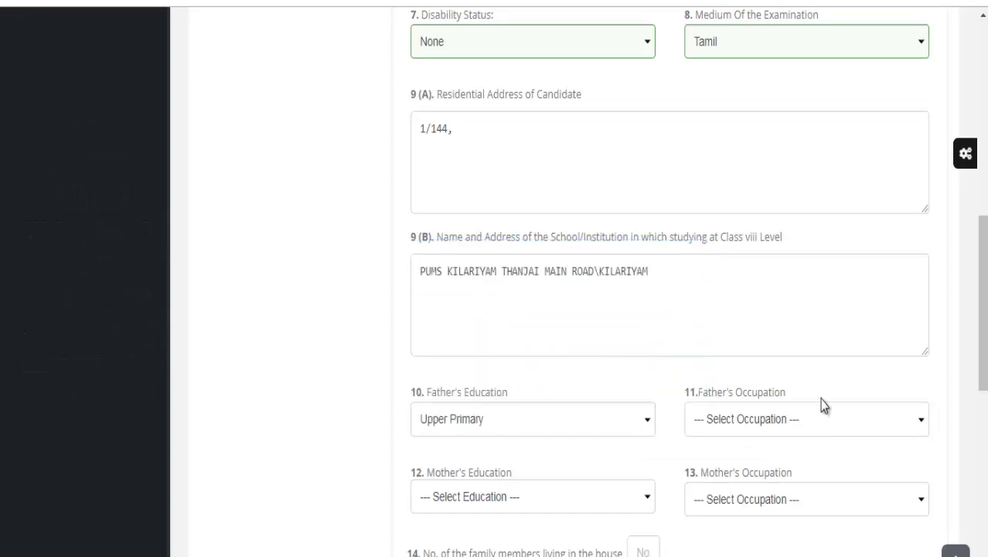
left_click(829, 421)
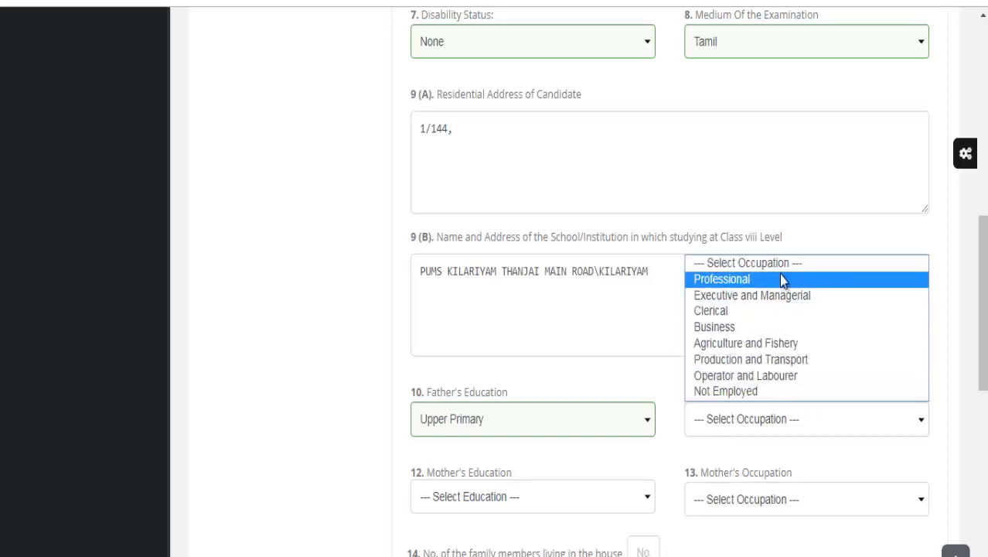
left_click(760, 376)
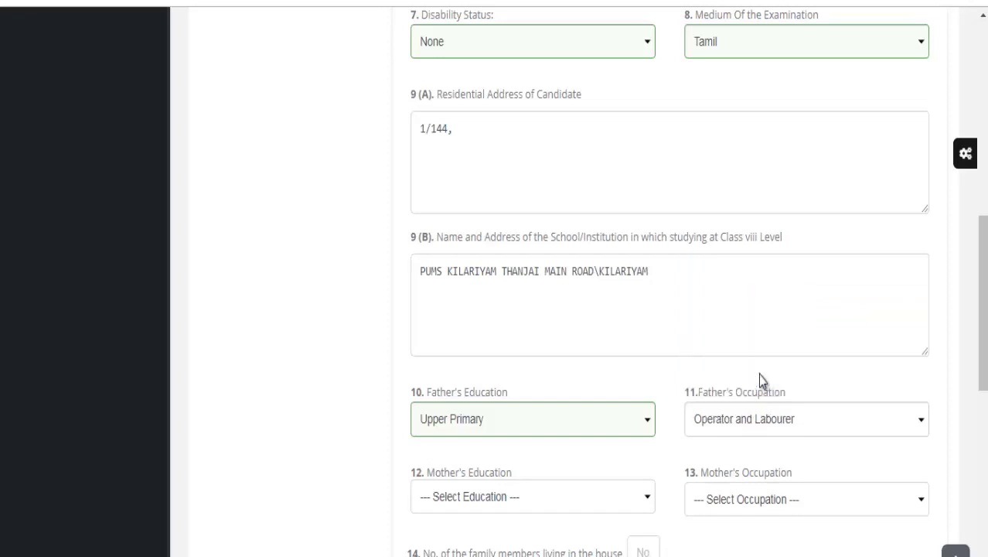
Set the mother's education to Up to Primary and the mother's occupation to Operator and Labourer.
left_click(468, 506)
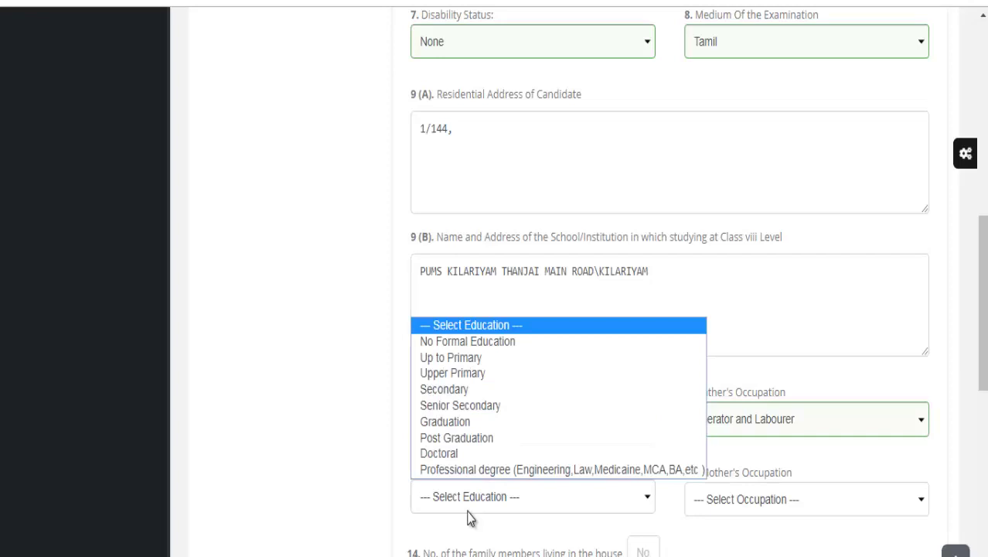
left_click(454, 362)
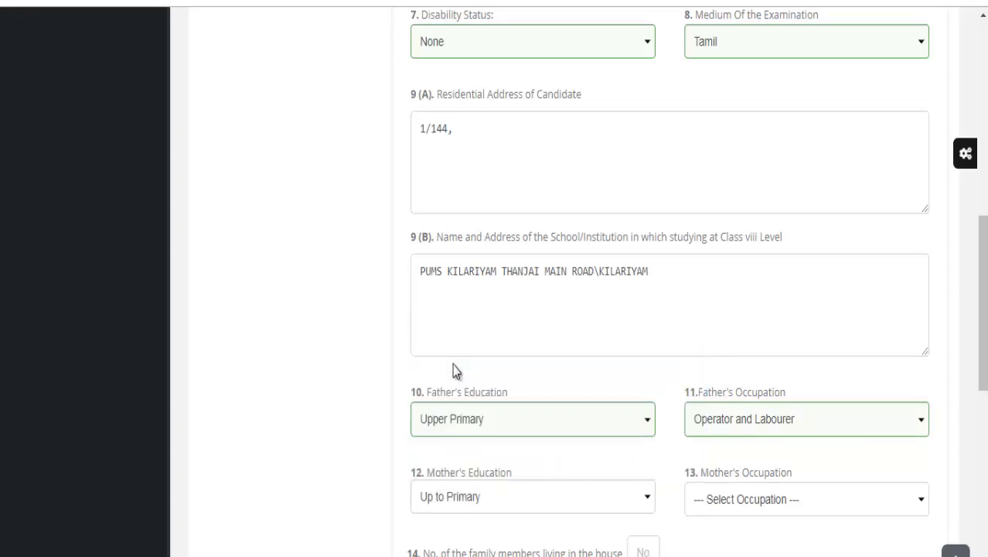
left_click(827, 507)
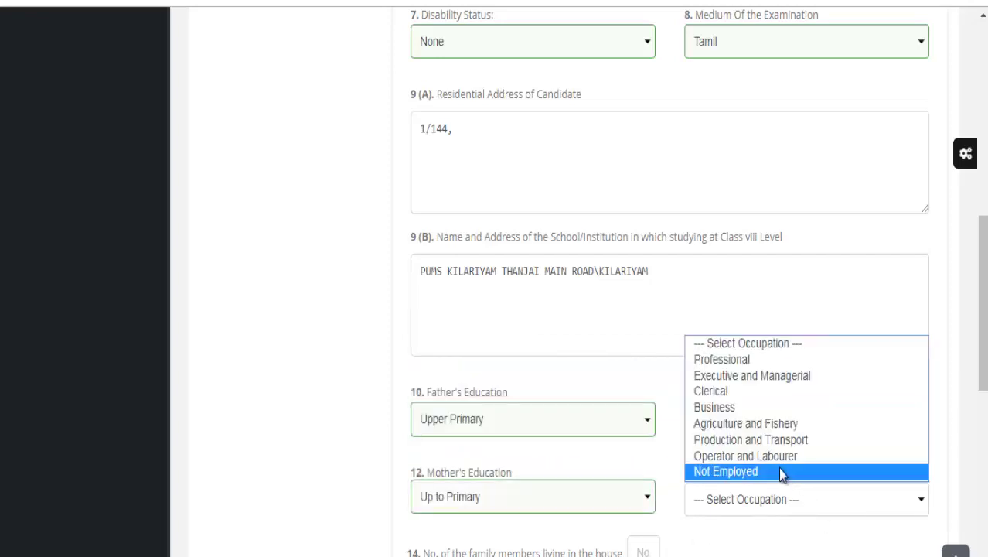
key("Up")
key("Return")
Enter 7 family members living in the house, 3 brothers and 1 sister for the candidate.
scroll(778, 468, "down", 1)
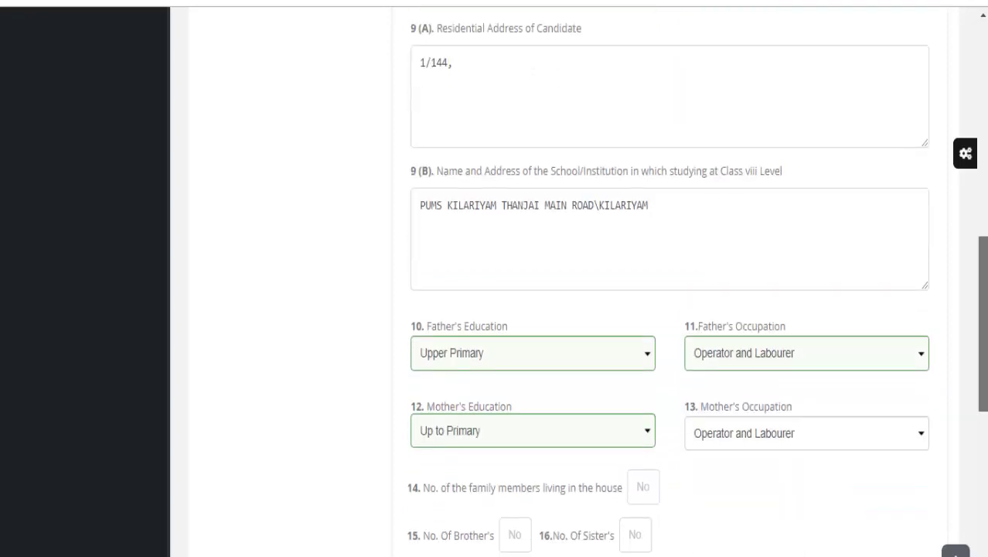
scroll(551, 315, "down", 3)
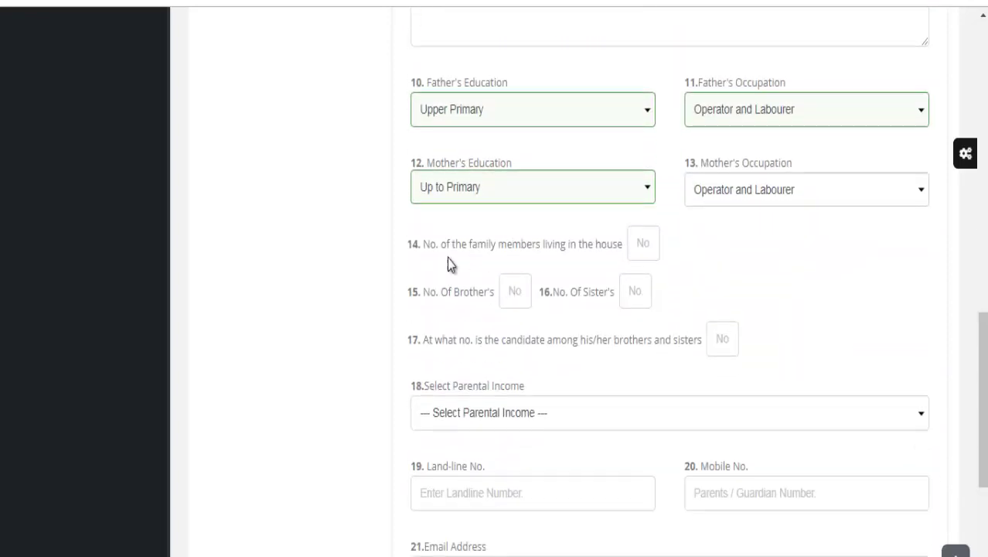
left_click(643, 244)
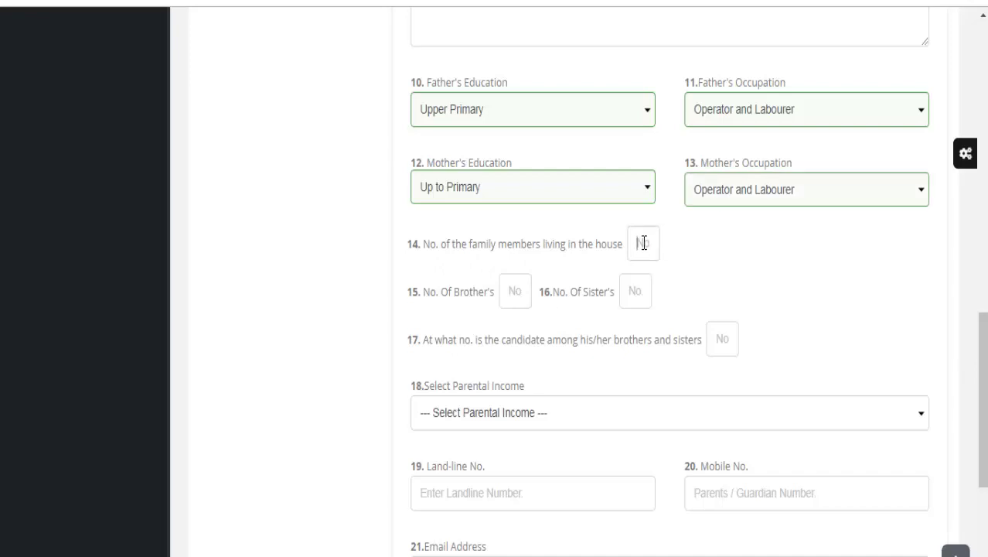
type("7")
left_click(516, 293)
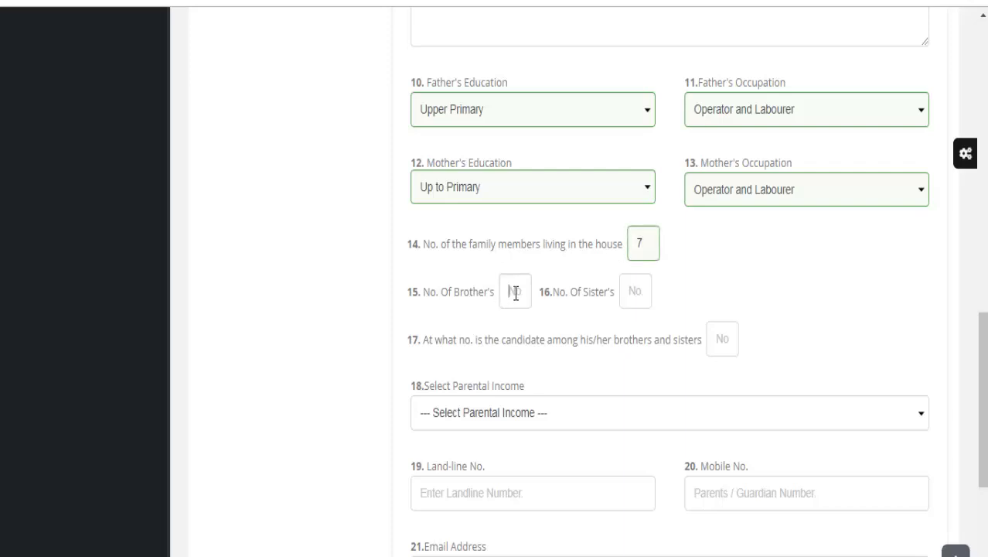
type("3")
left_click(635, 298)
type("1")
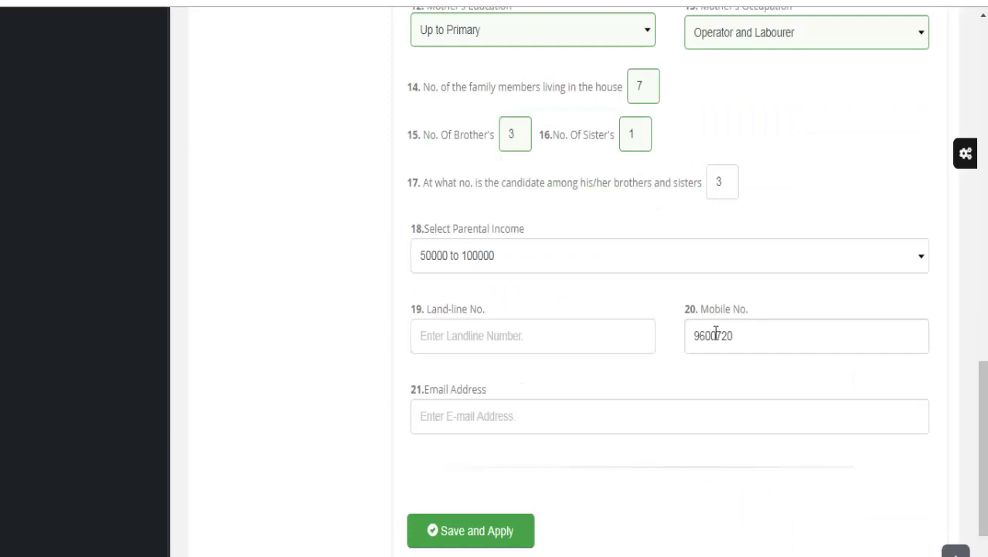
Complete the parent's mobile number, leave the email address blank, and save and submit the candidate's application.
type("225")
left_click(508, 419)
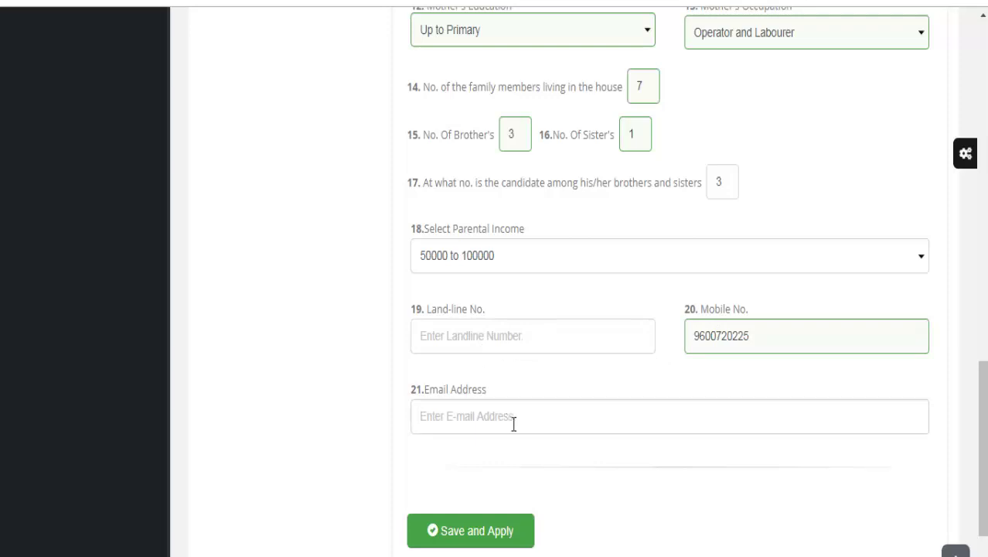
left_click(498, 528)
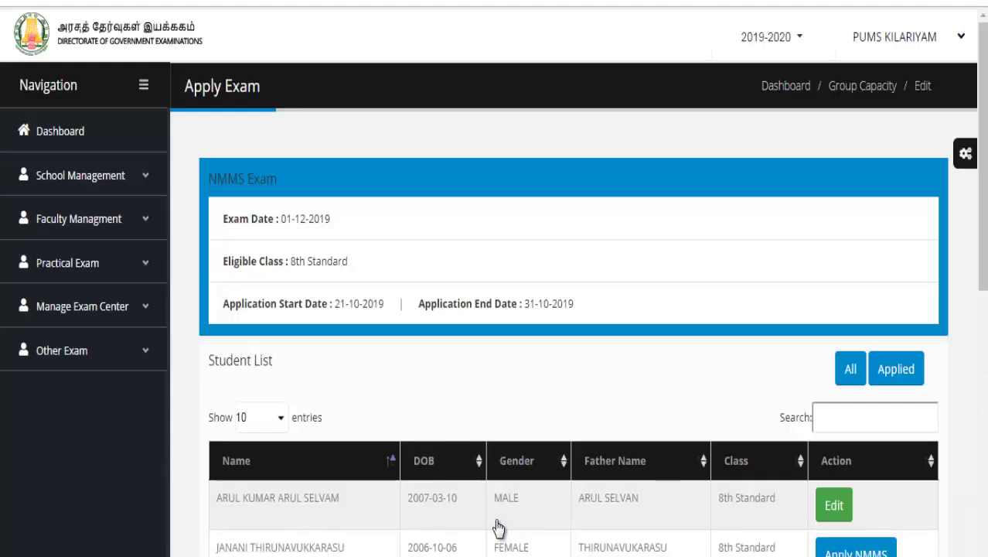
Complete the NMMS application of the second student in the list, including the candidate photo, and submit it.
scroll(789, 357, "down", 2)
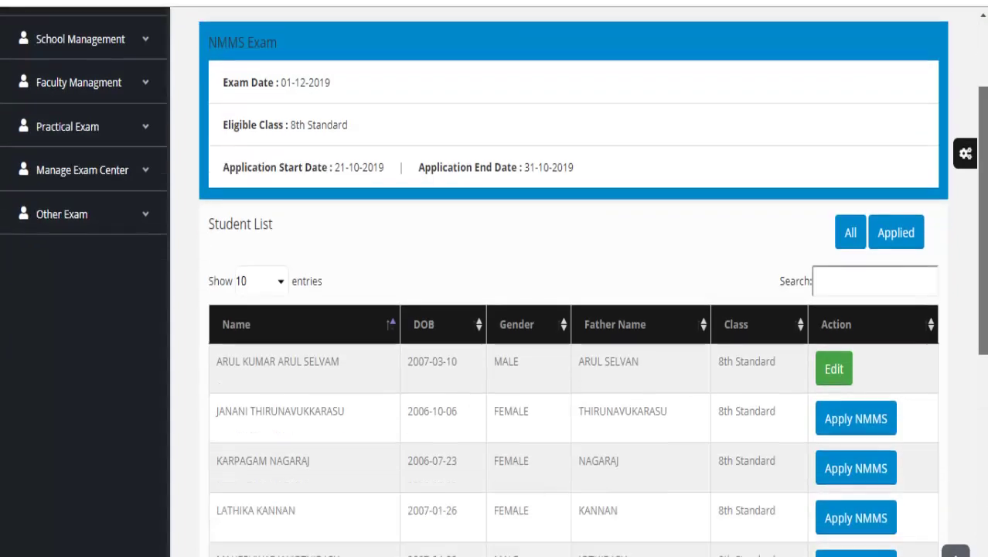
scroll(572, 348, "down", 2)
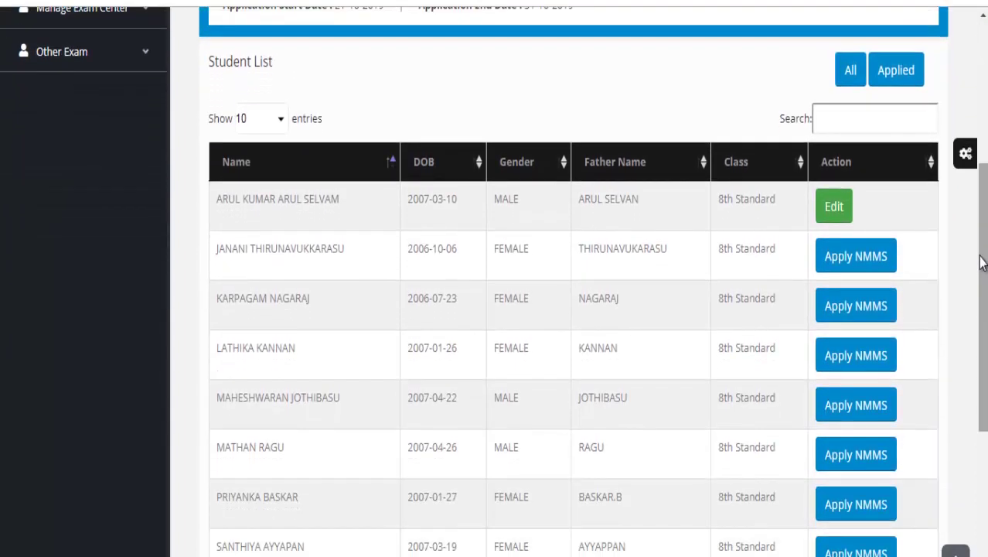
left_click(848, 271)
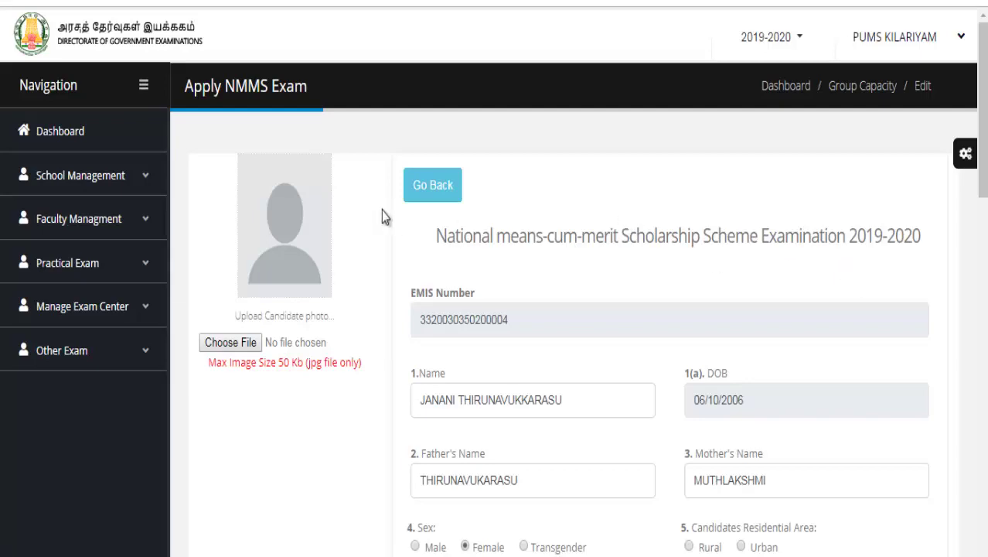
left_click(235, 344)
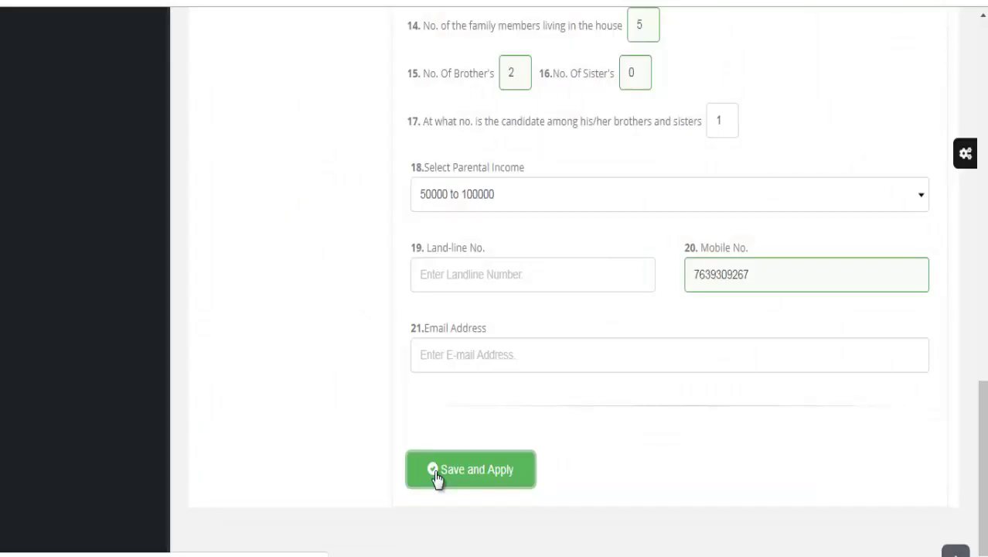
left_click(435, 479)
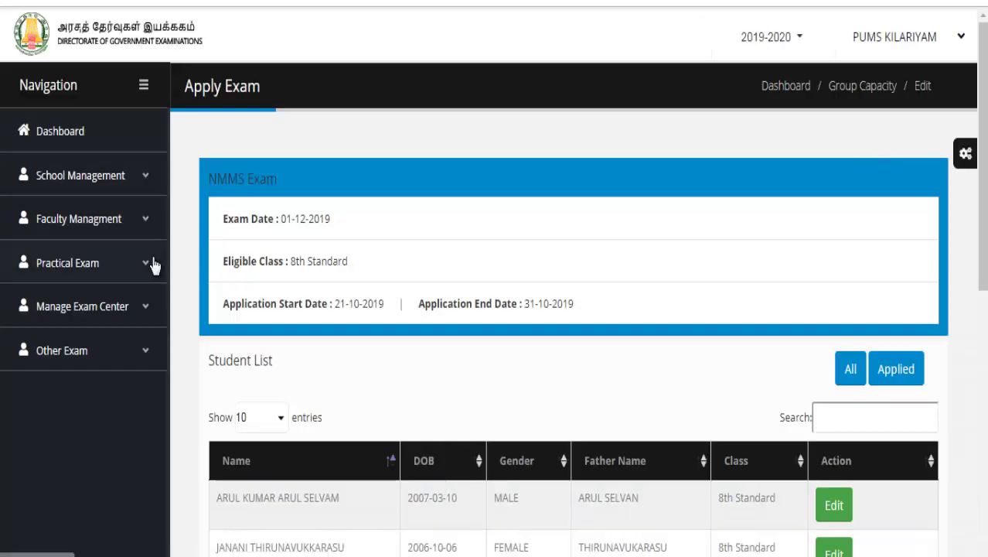
Filter the student list to applied students and open the payment list for the NMMS Exam.
left_click(881, 375)
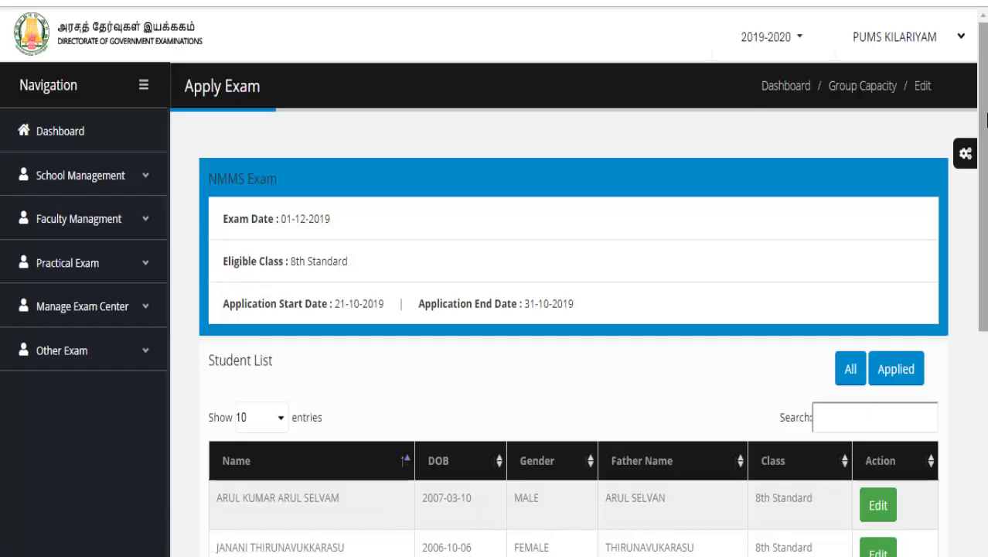
scroll(494, 309, "down", 3)
scroll(572, 310, "down", 3)
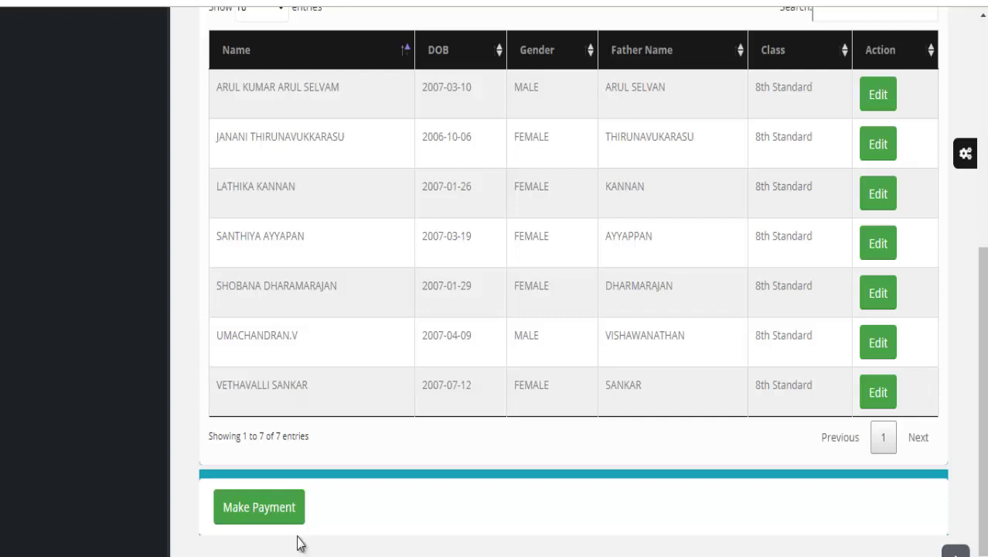
left_click(290, 510)
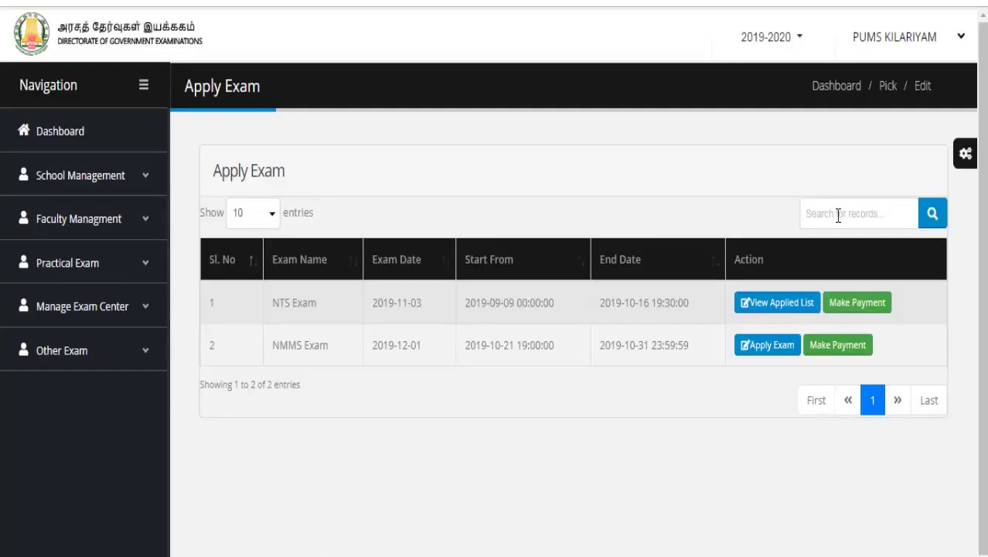
left_click(829, 350)
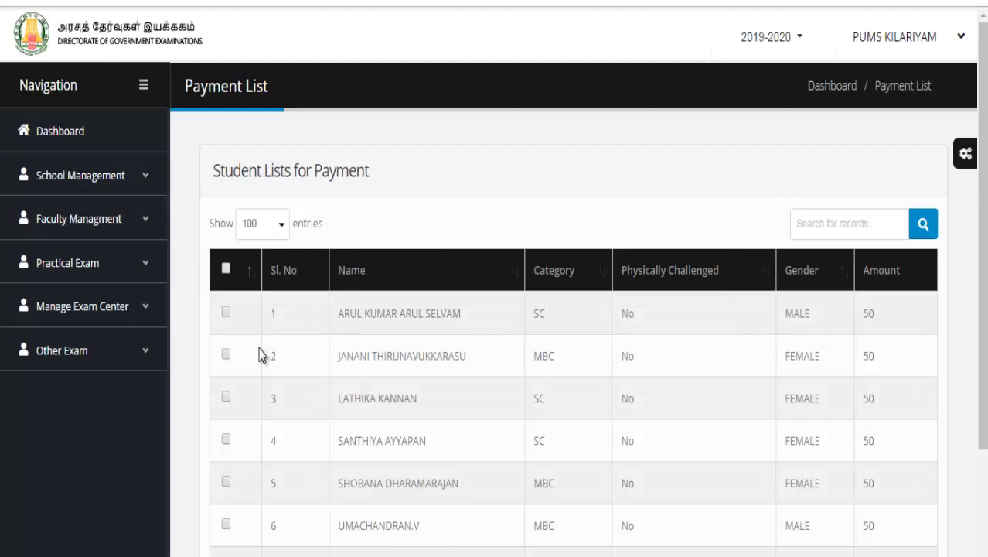
Select all seven students in the payment list and proceed to payment.
left_click(226, 312)
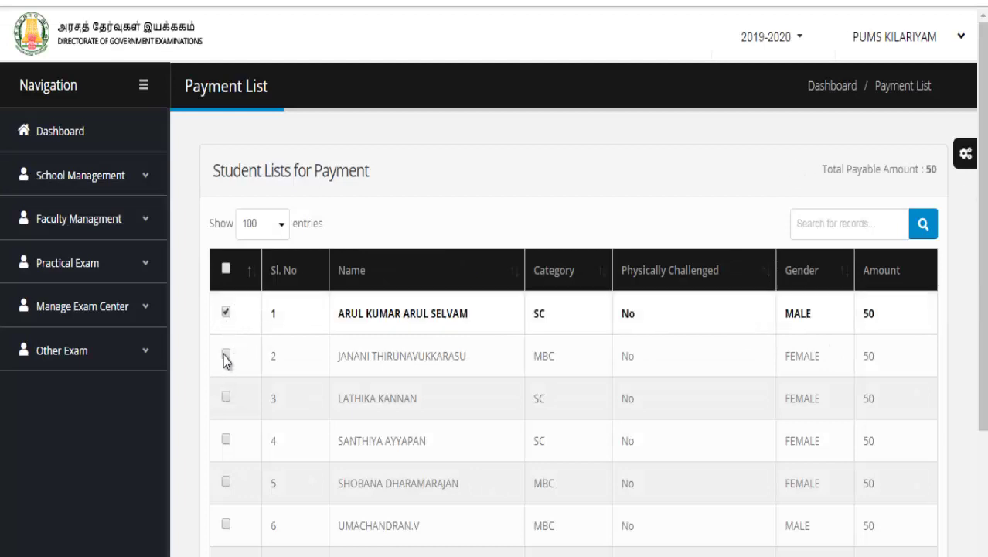
left_click(226, 355)
left_click(226, 398)
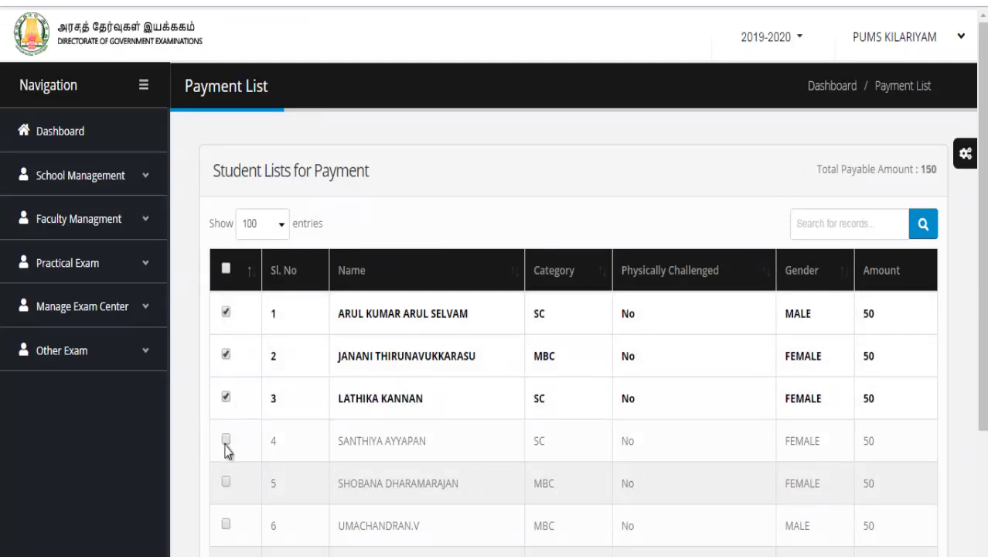
left_click(225, 441)
left_click(226, 484)
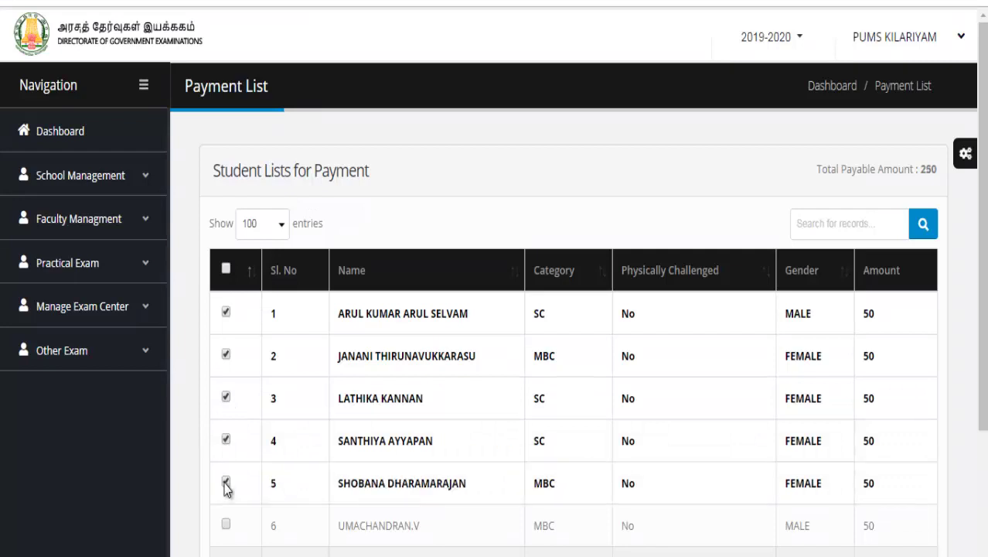
scroll(972, 234, "down", 2)
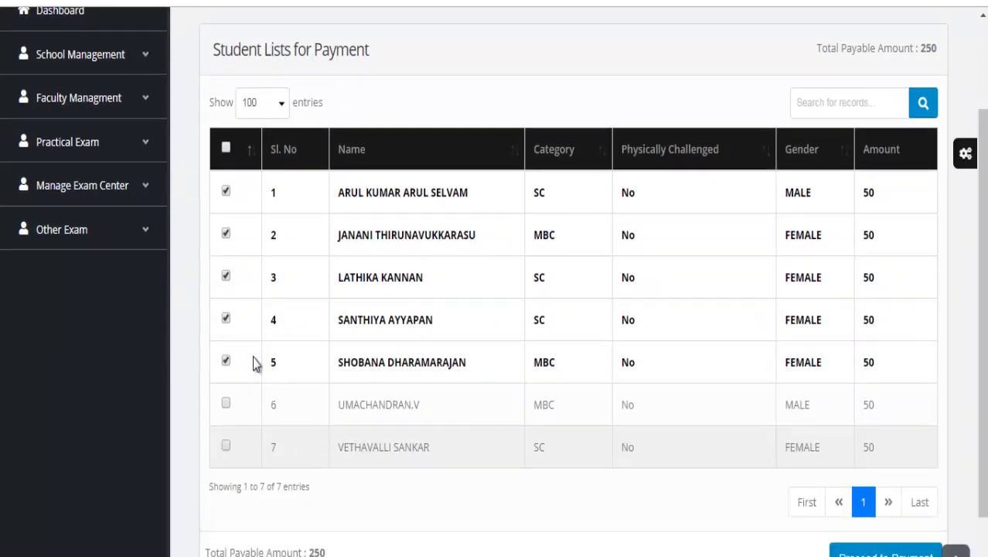
left_click(226, 404)
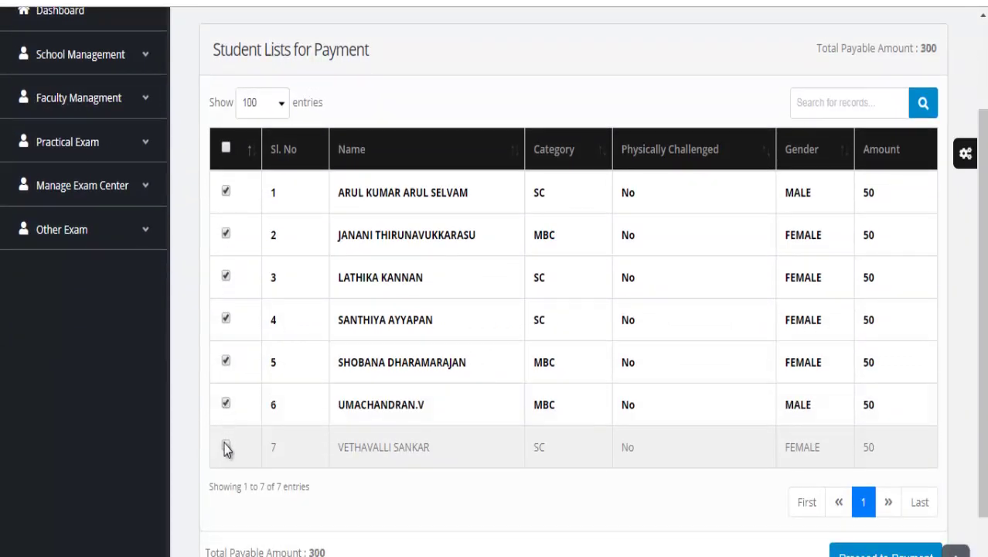
left_click(225, 447)
scroll(984, 252, "down", 1)
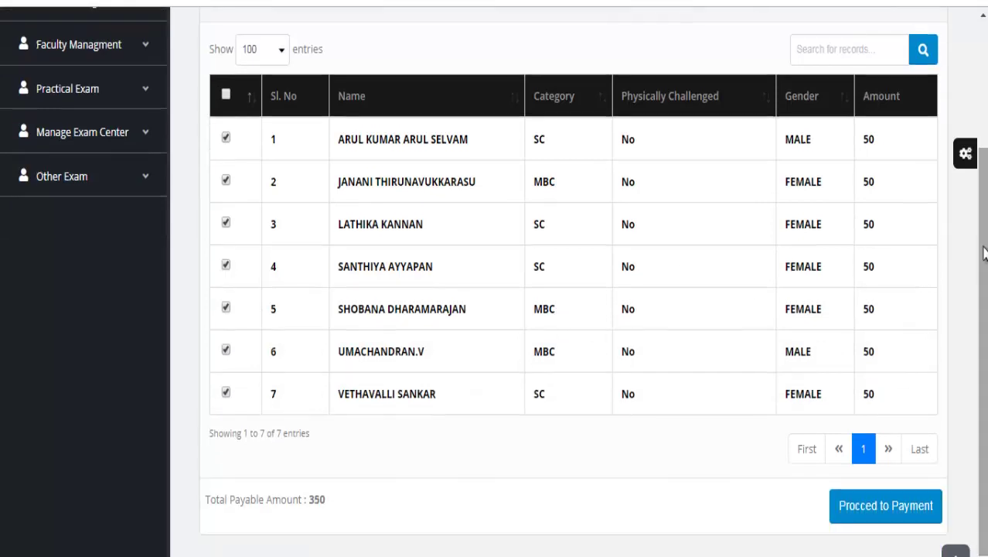
left_click(874, 522)
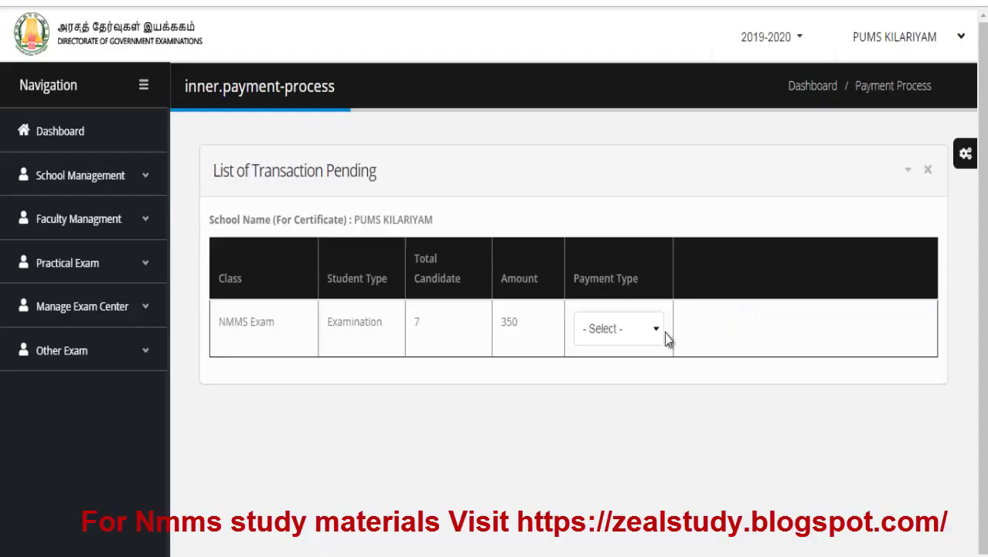
Set the payment type of the pending NMMS Exam transaction to ONLINE and the payment method to Debit Card.
left_click(654, 334)
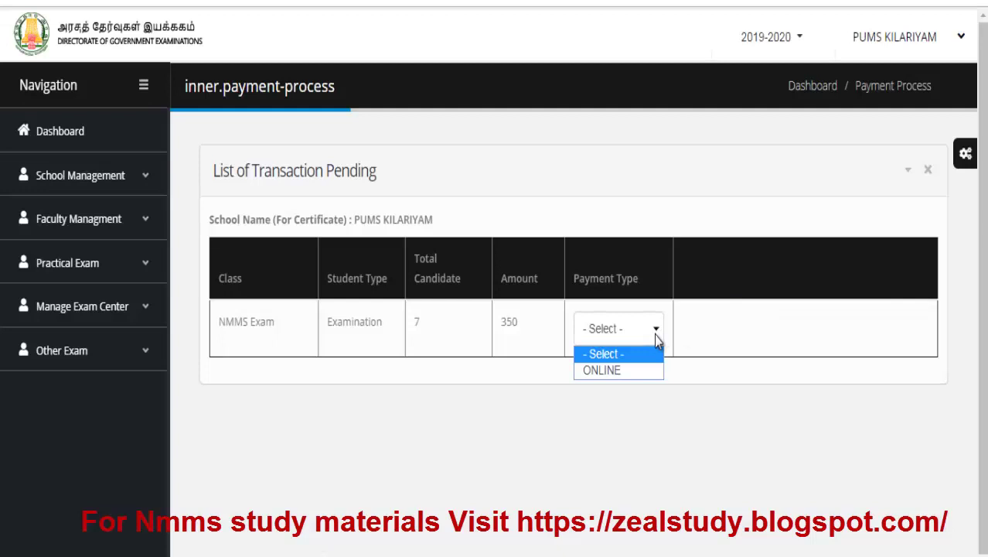
left_click(611, 371)
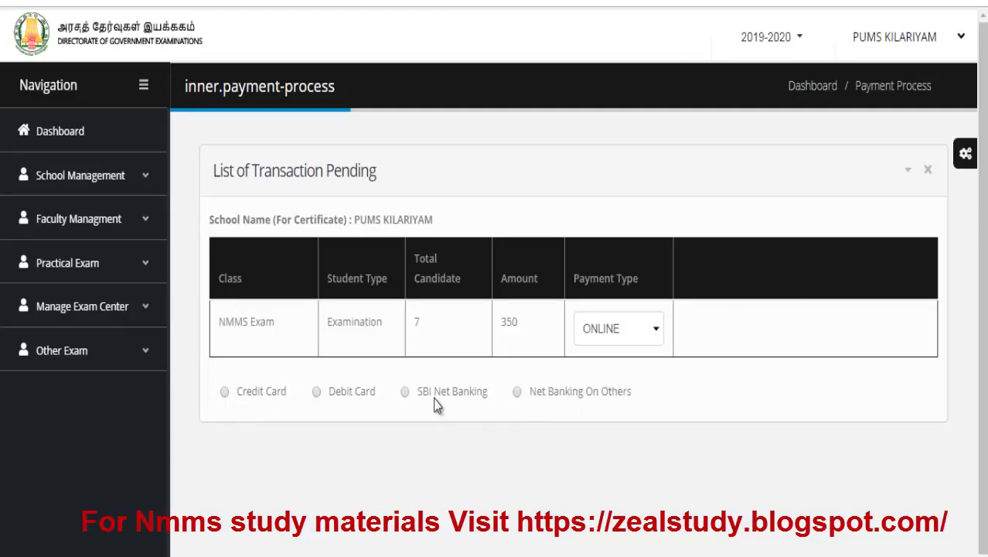
left_click(315, 392)
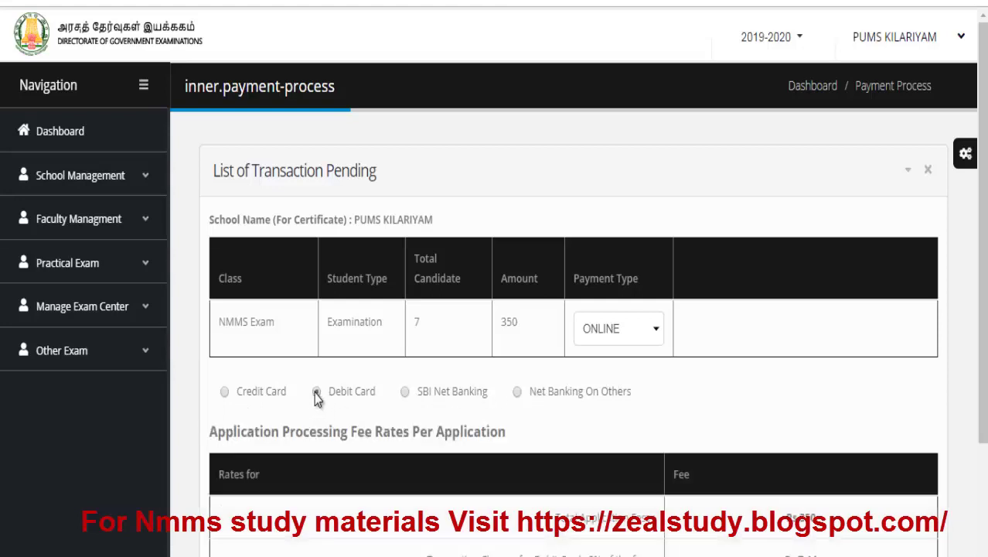
scroll(866, 449, "down", 3)
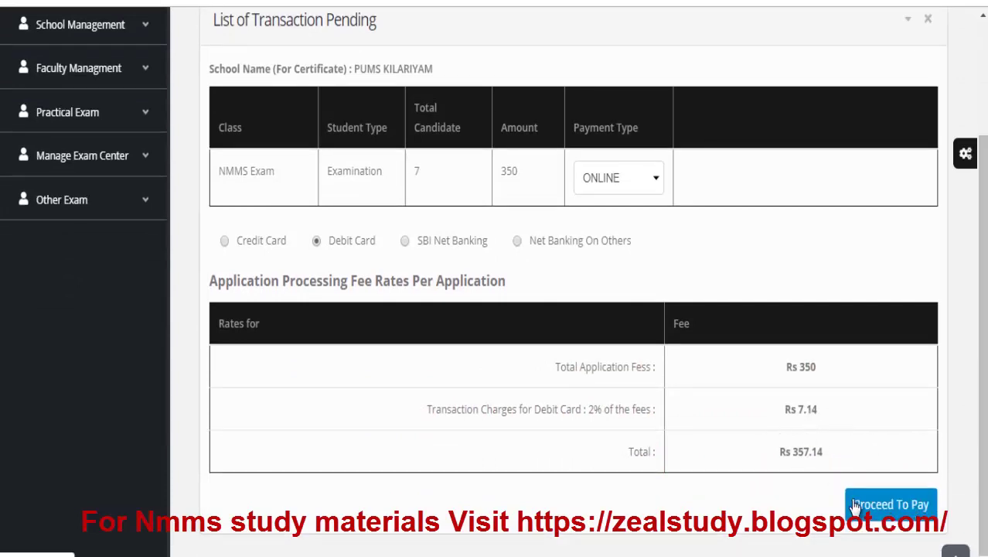
Compare the transaction charges and totals for Net Banking On Others, Credit Card and SBI Net Banking.
left_click(516, 242)
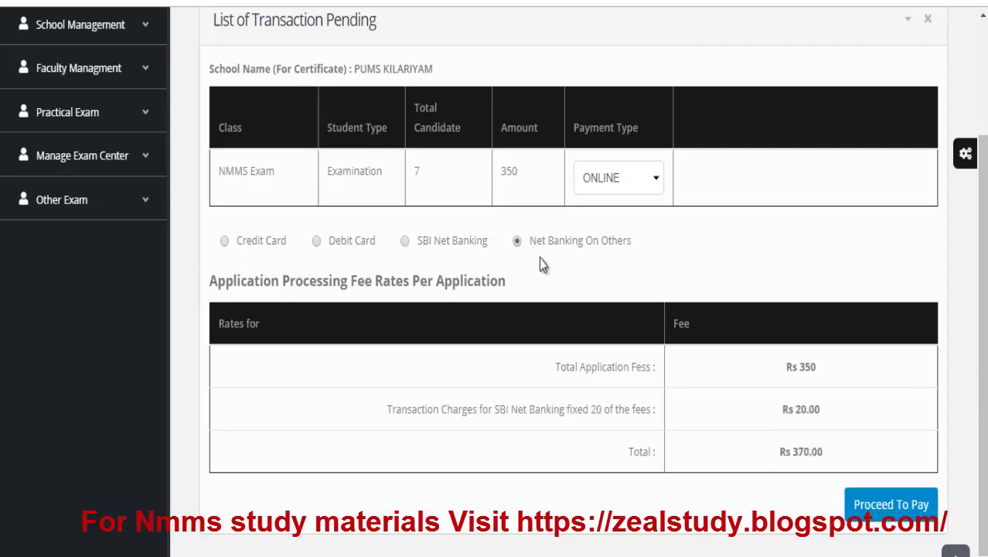
left_click(225, 241)
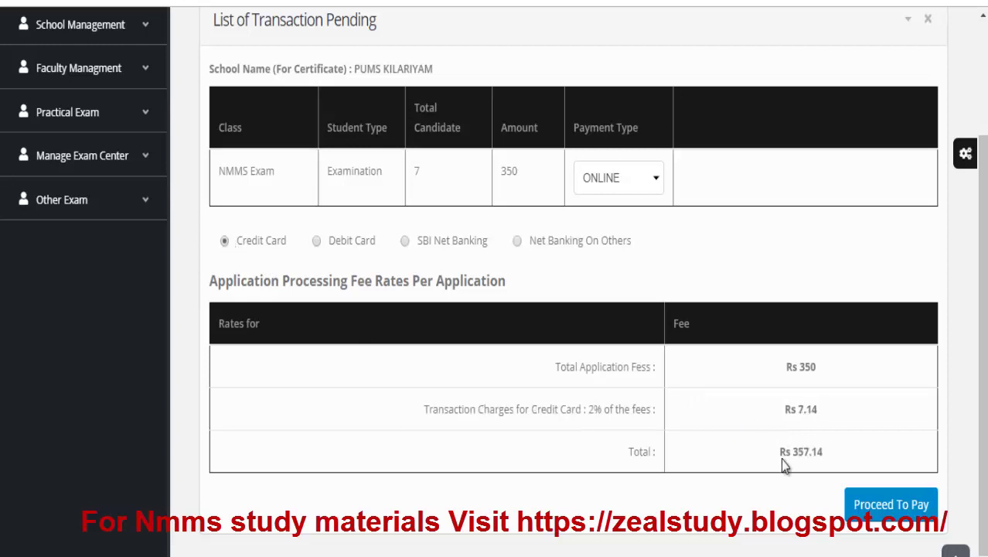
left_click(405, 242)
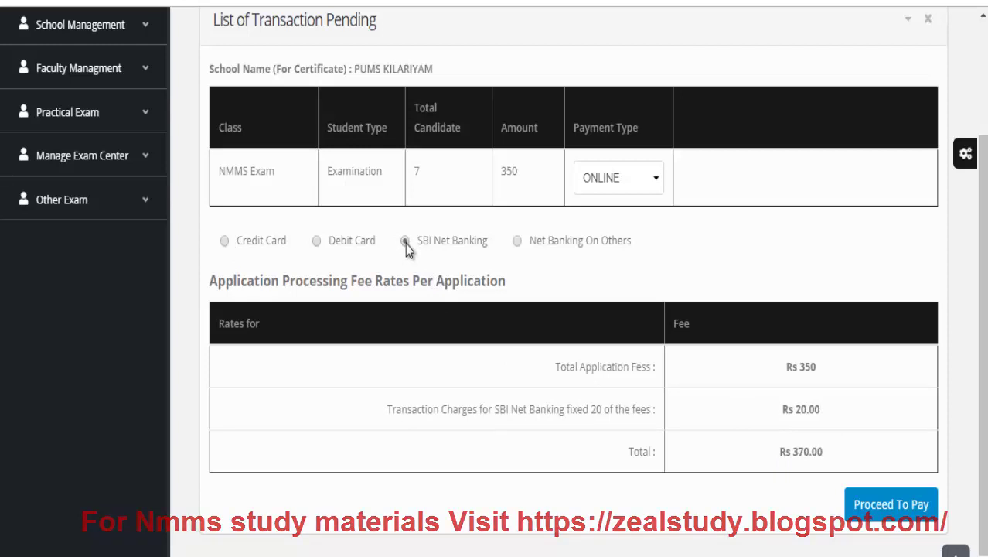
Choose Debit Card as the payment method and proceed to the card payment page.
left_click(318, 240)
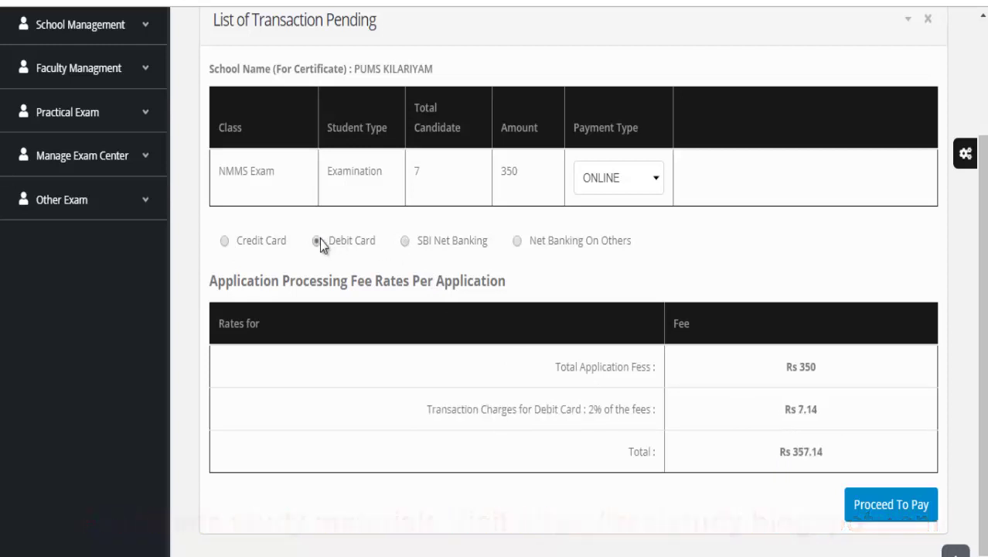
left_click(897, 519)
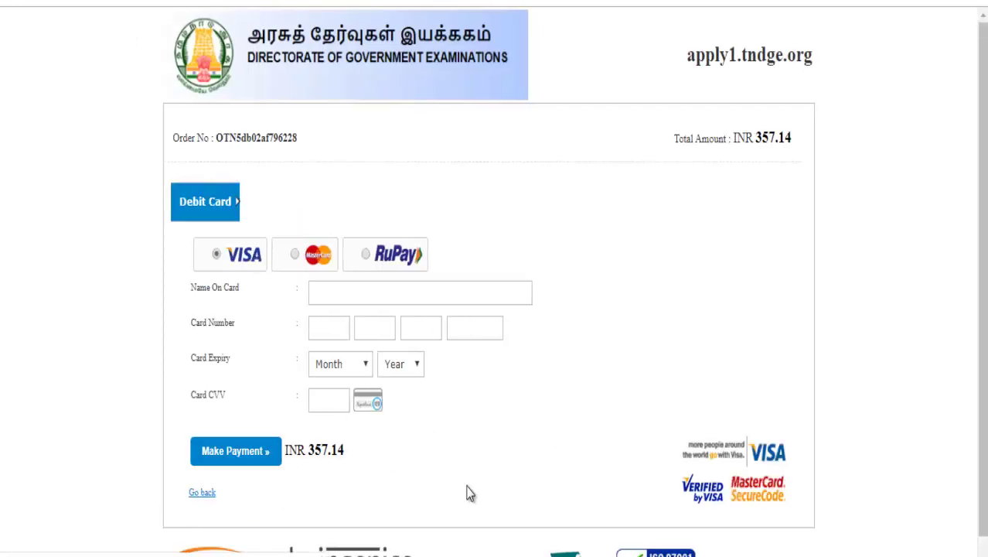
scroll(980, 279, "down", 1)
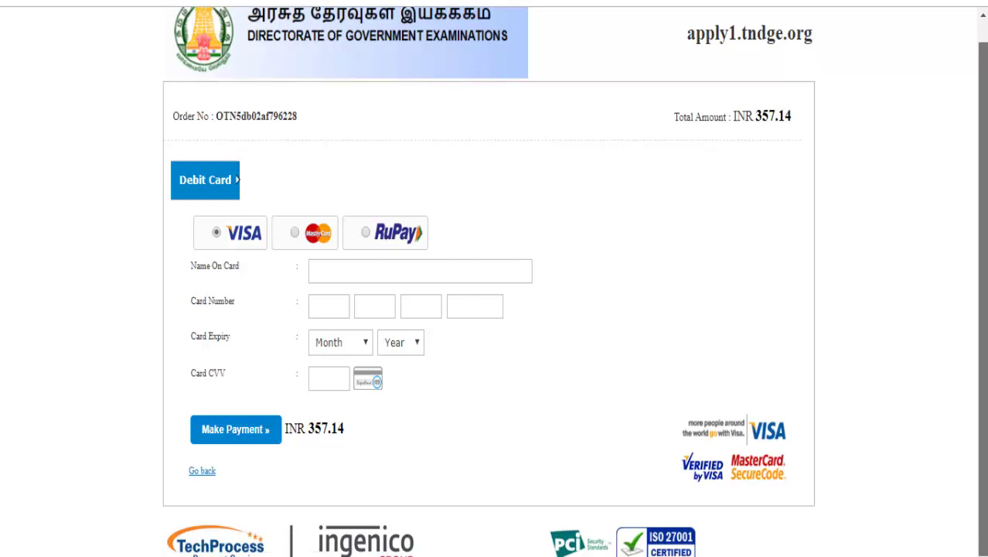
scroll(966, 165, "up", 1)
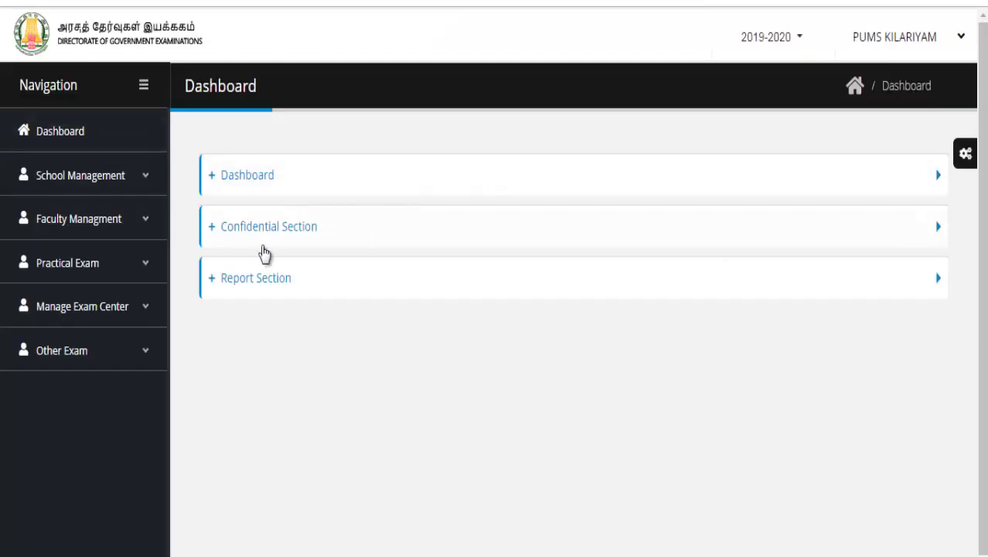
Expand the dashboard's Confidential Section and Report Section, and open the Report Group page.
left_click(308, 237)
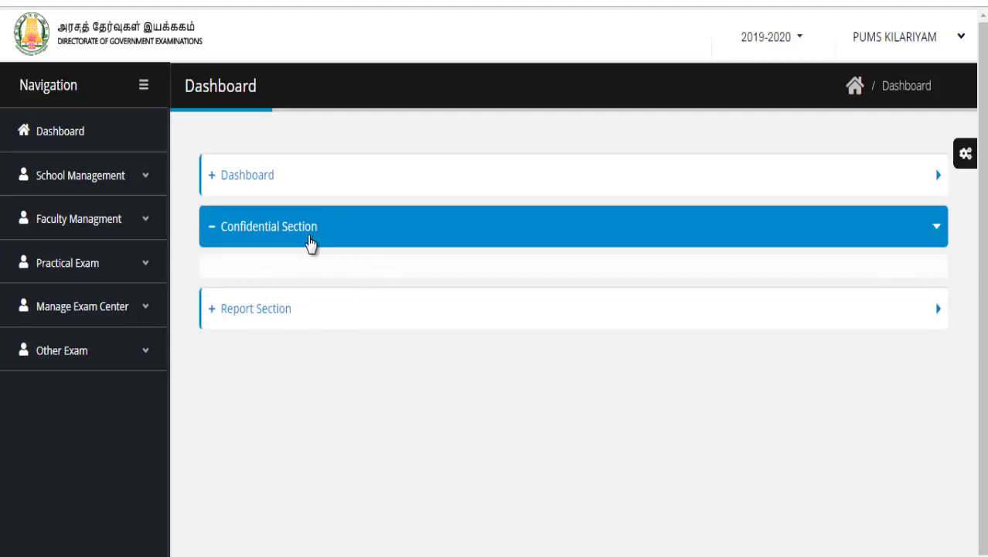
left_click(266, 307)
left_click(267, 427)
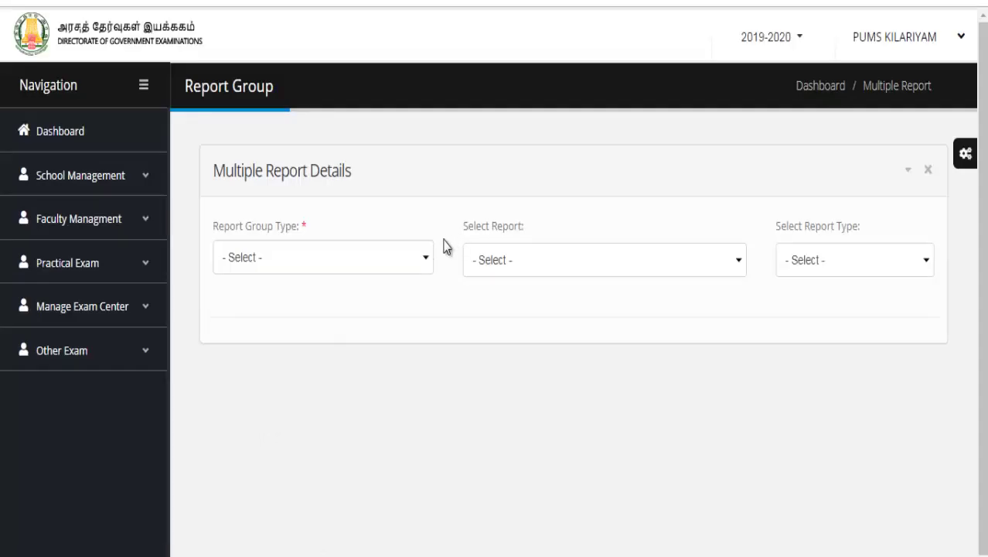
Set the report group type to NMMS EXAM, the report to Candidate Detail Report and the report type to Pdf.
left_click(426, 256)
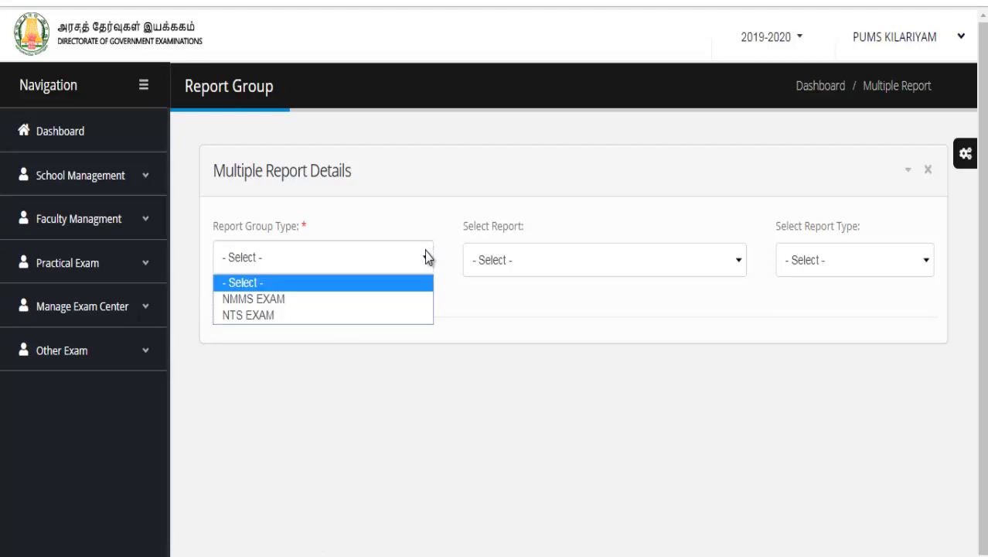
left_click(344, 298)
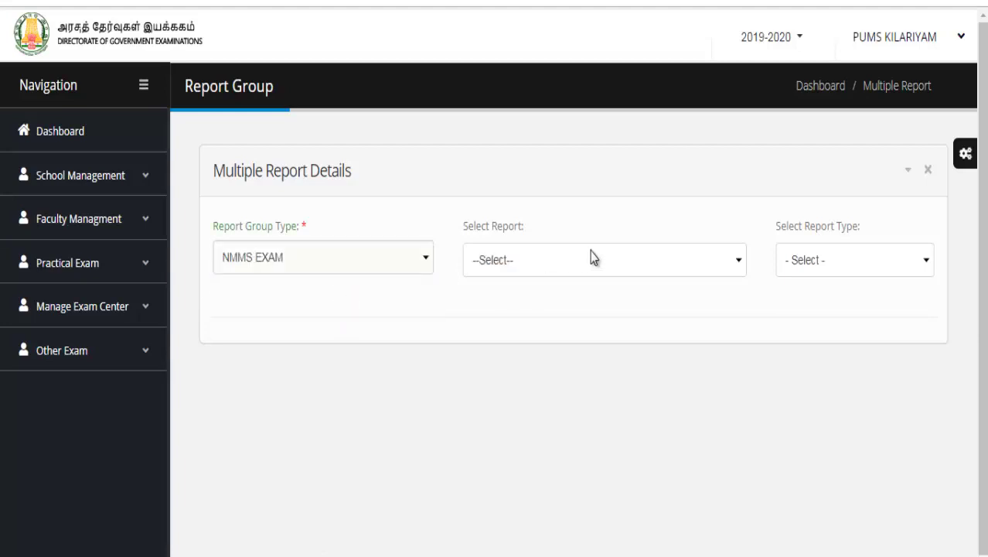
left_click(593, 257)
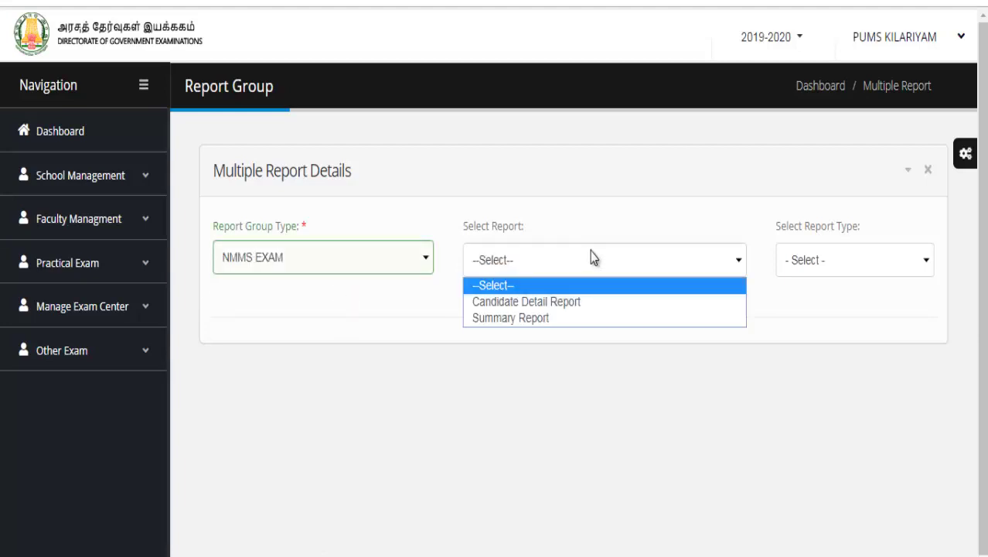
left_click(562, 304)
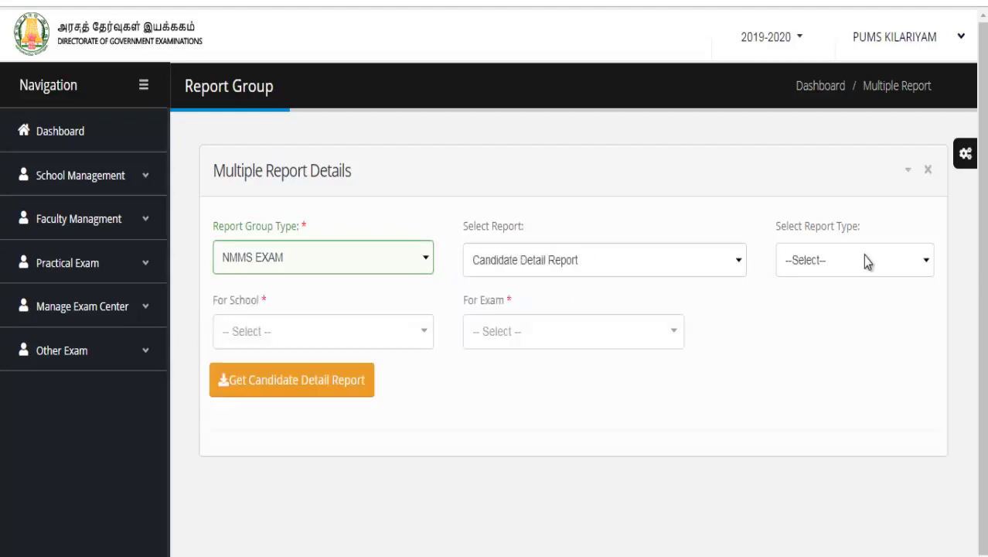
left_click(864, 262)
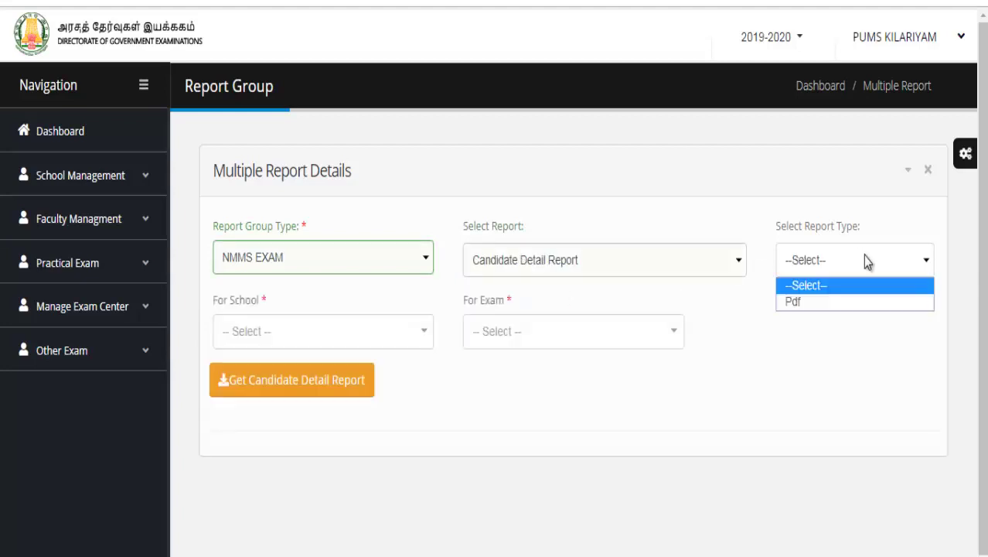
left_click(813, 305)
Choose school PUMS KILARIYAM and exam NMMS Exam, and download the Candidate Detail Report.
left_click(371, 349)
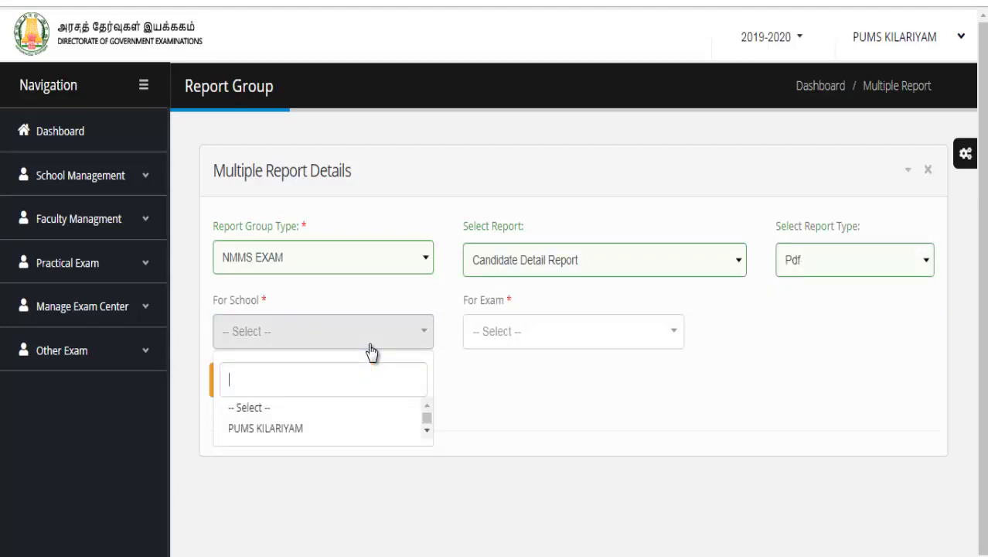
left_click(294, 429)
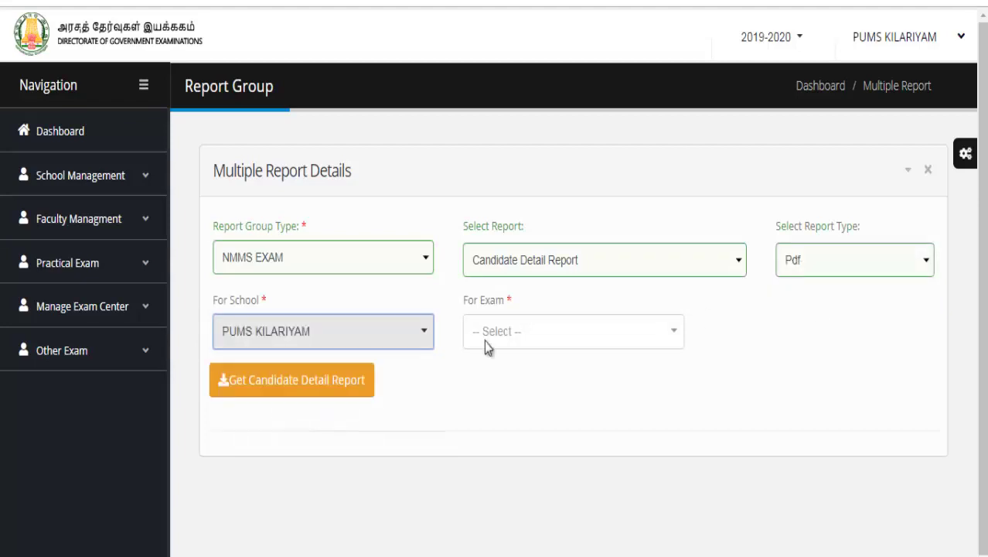
left_click(578, 339)
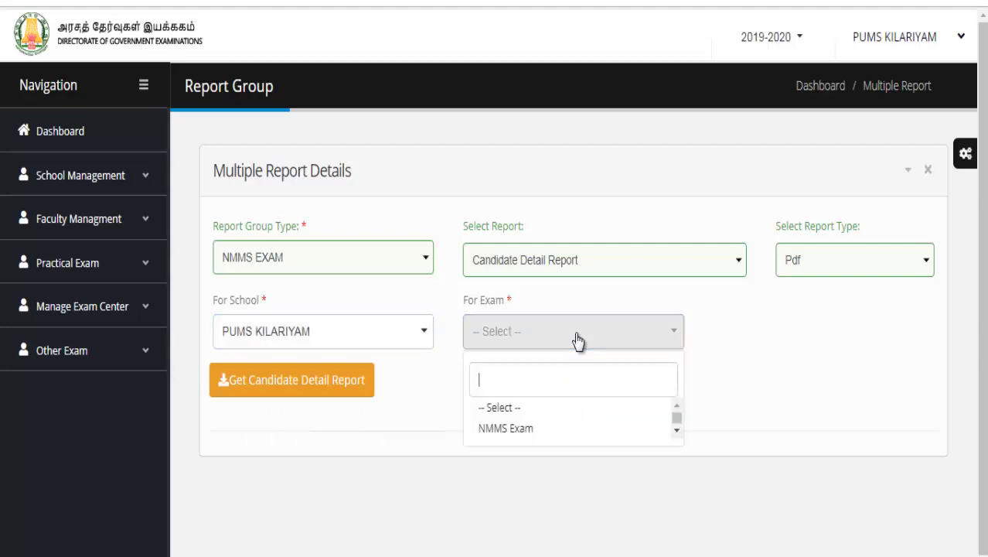
left_click(510, 430)
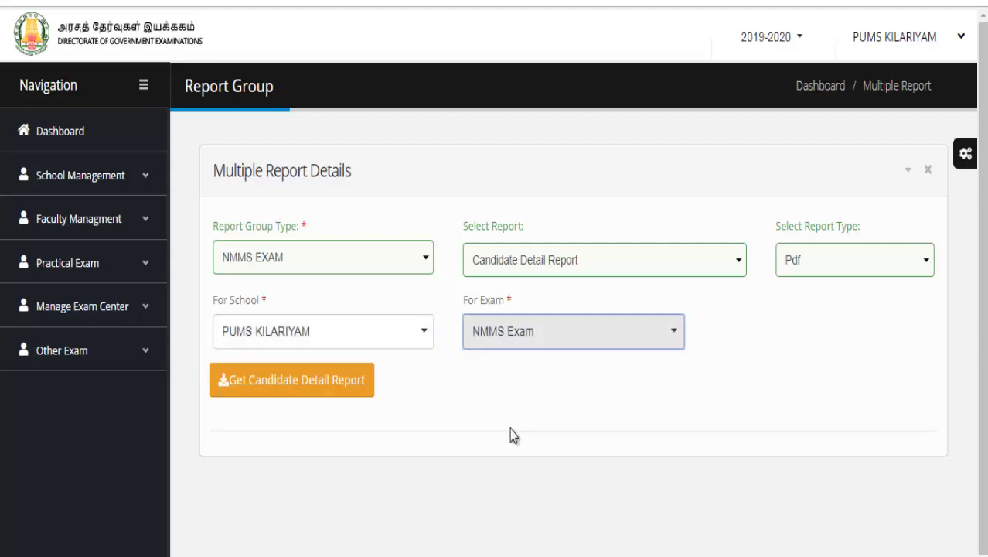
left_click(287, 390)
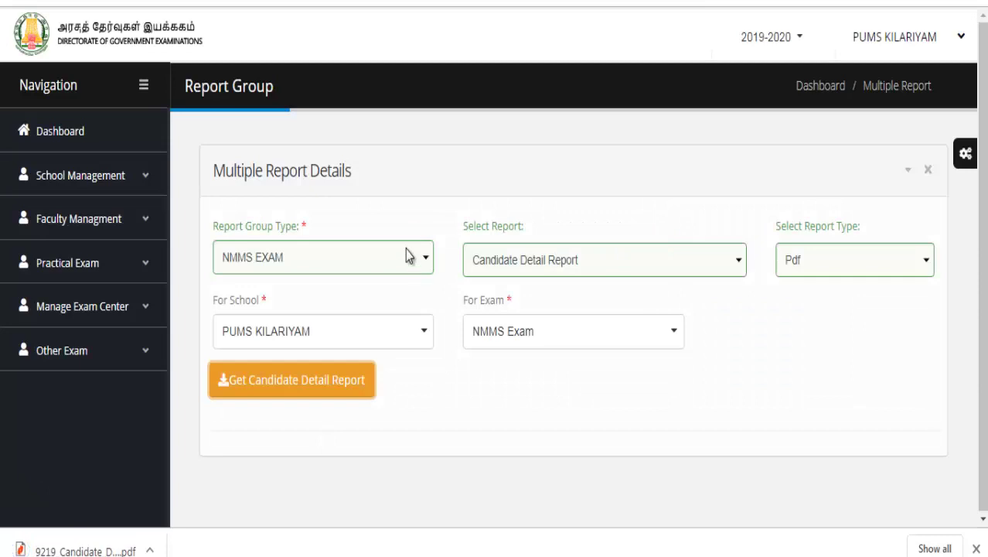
Switch the report to Summary Report, choose school PUMS KILARIYAM and open the exam choices.
left_click(678, 260)
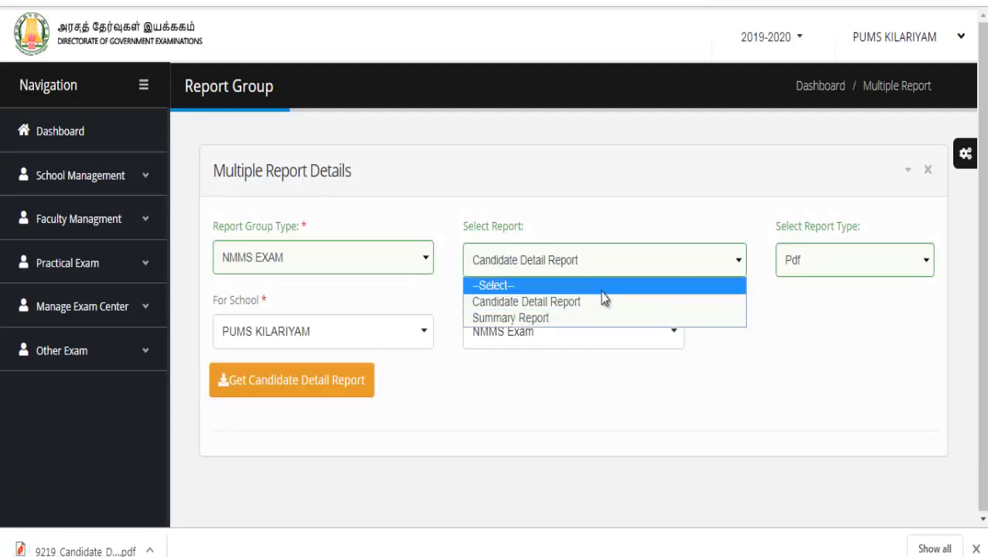
left_click(560, 316)
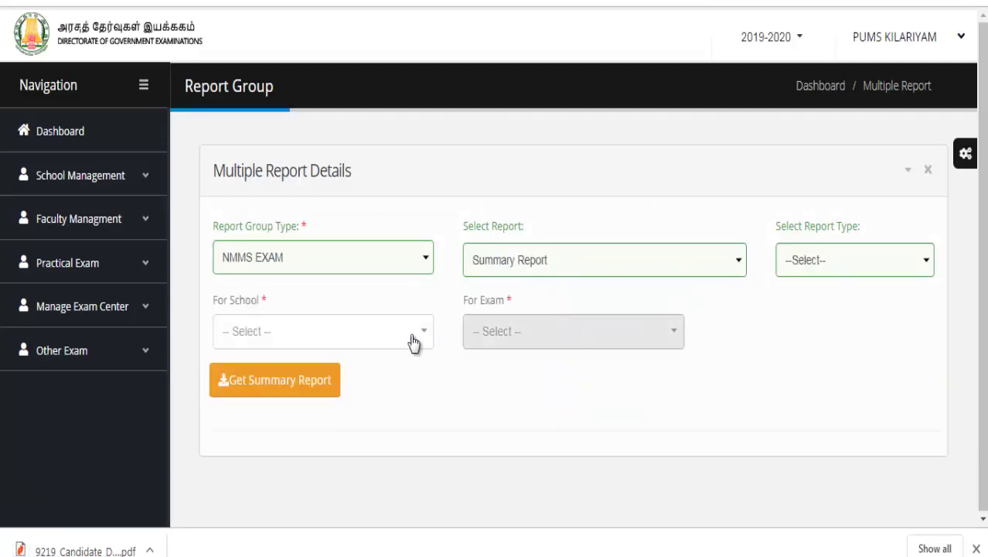
left_click(408, 340)
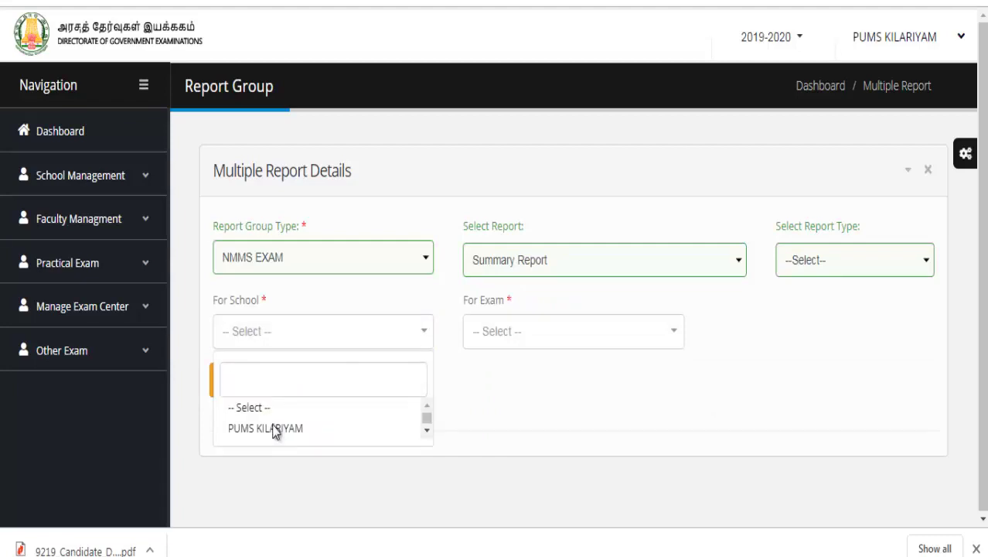
left_click(274, 430)
left_click(525, 340)
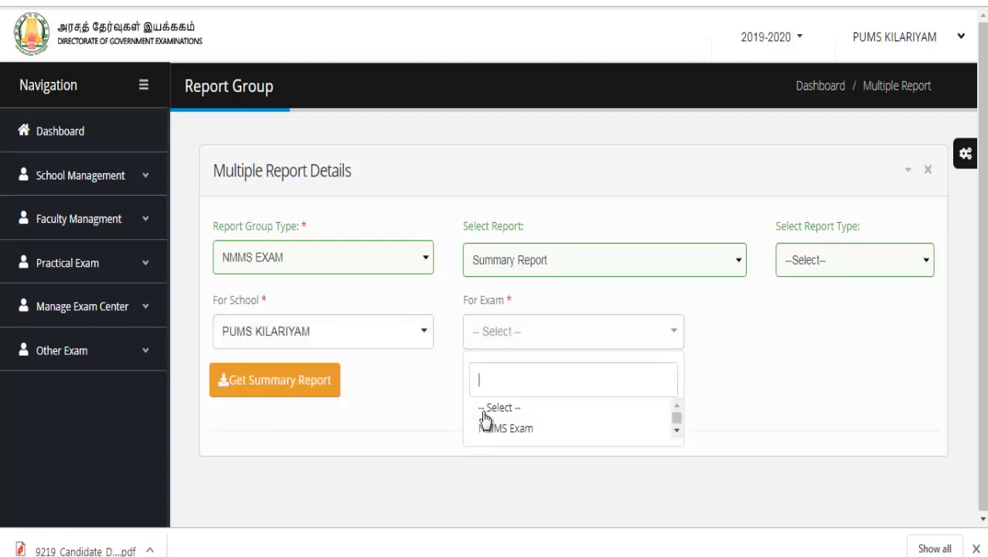